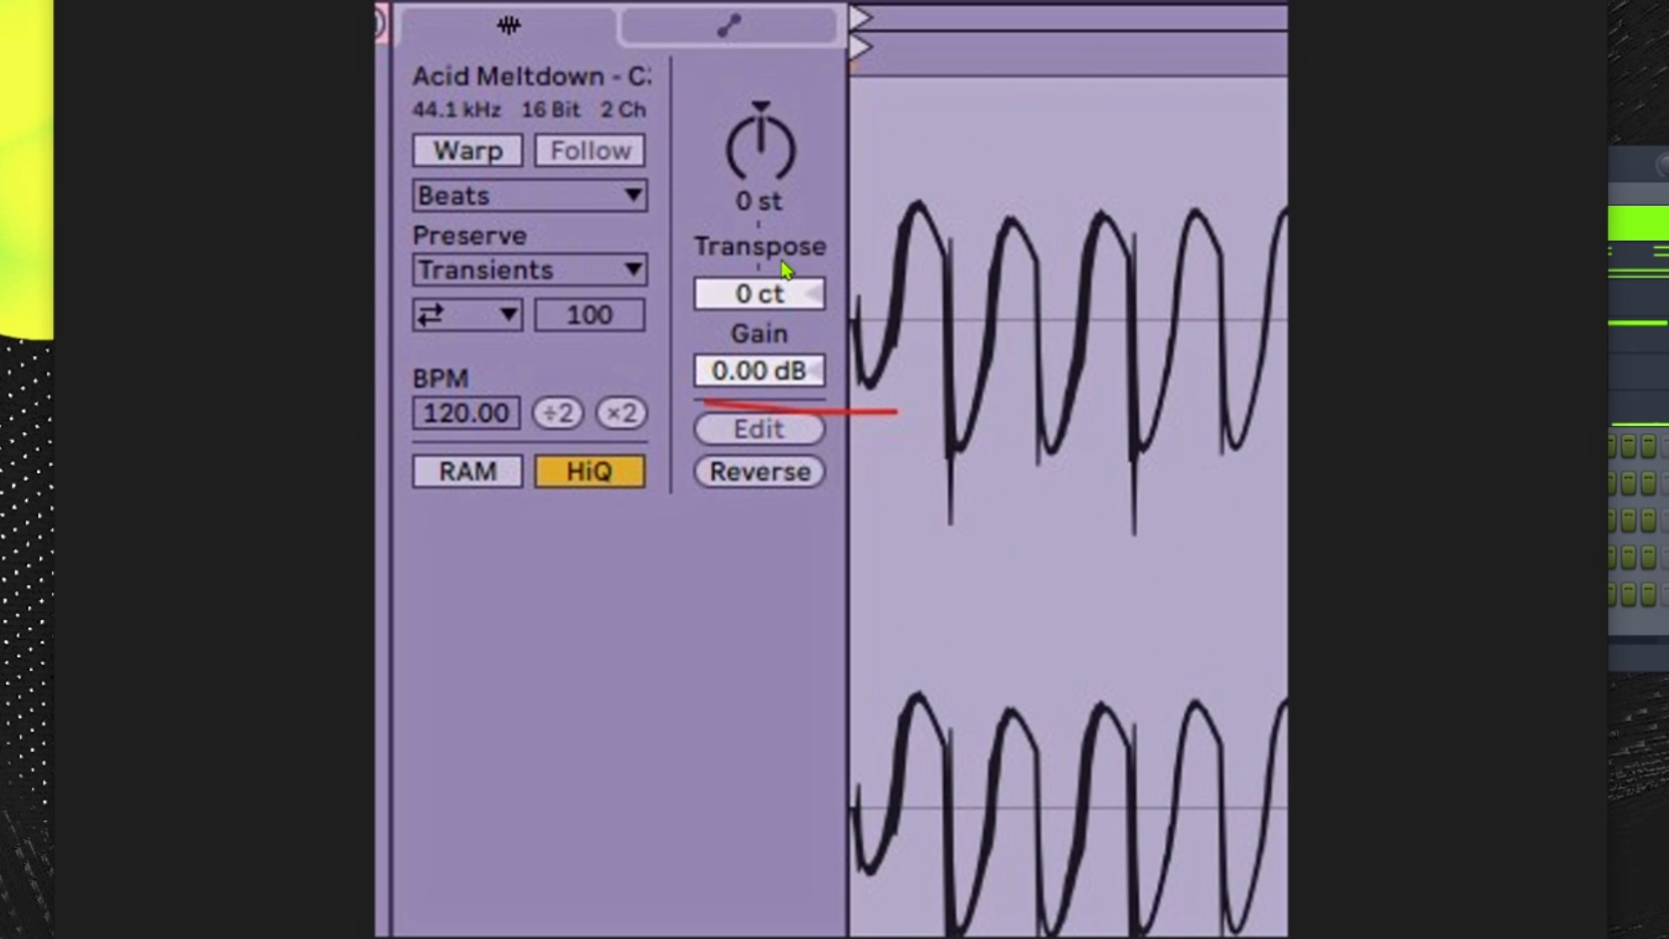
- Examine the reference screenshots showing clip gain, mixer faders and the Acoustic Piano track's default volume in other music programs
left_click(1578, 463)
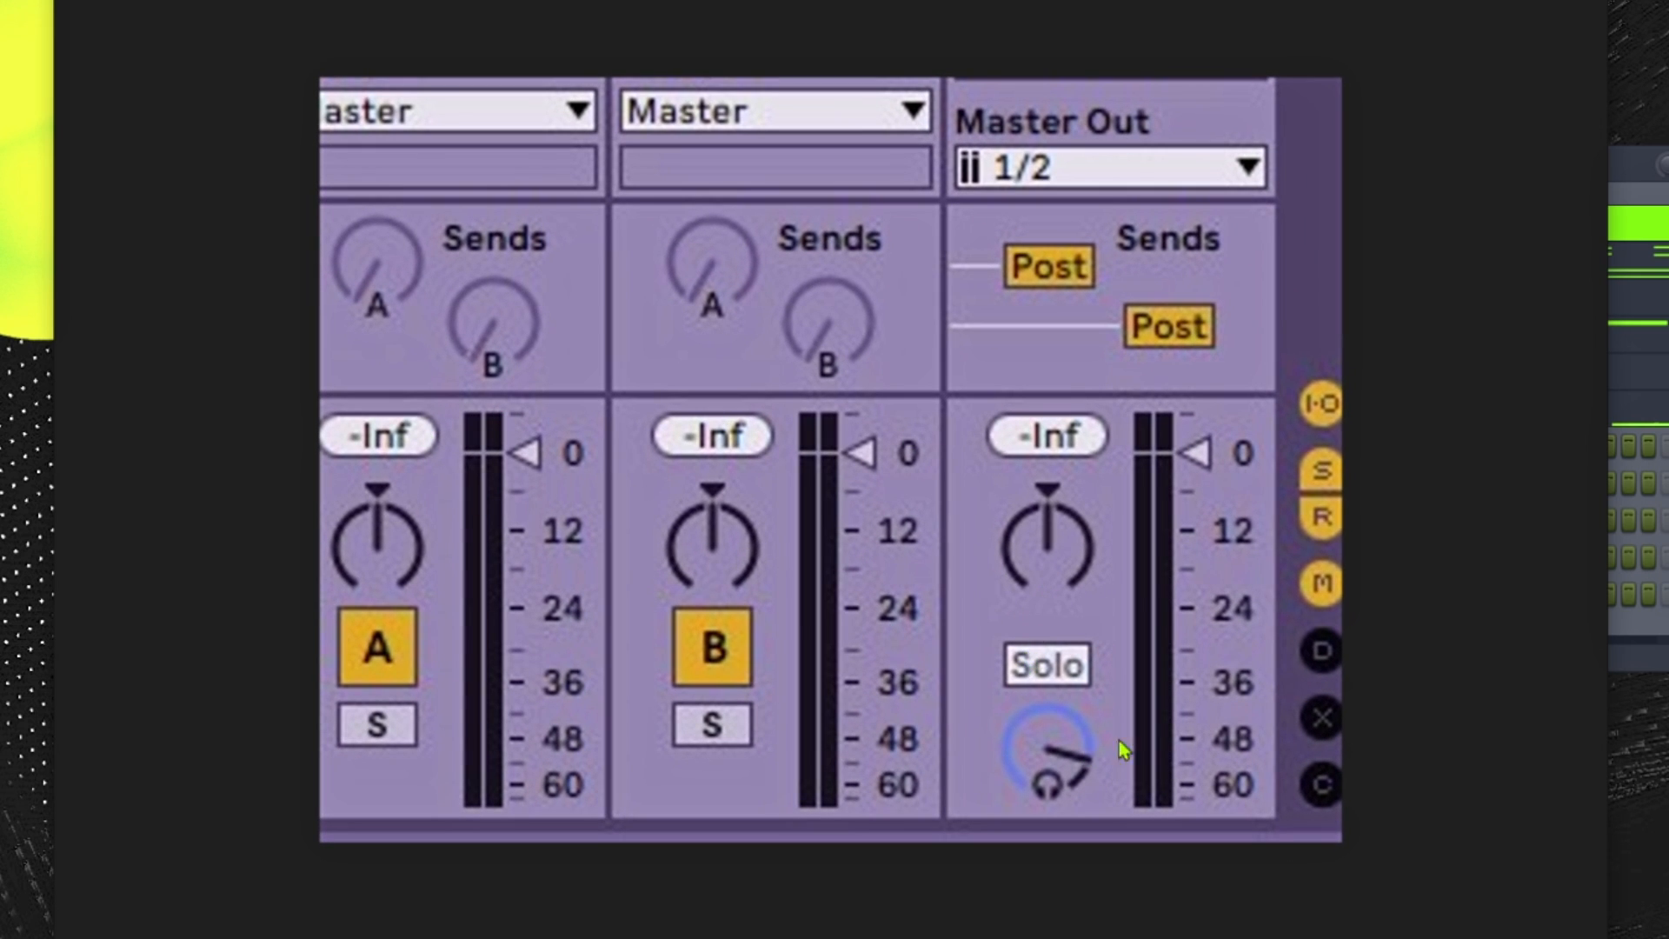
left_click(1571, 469)
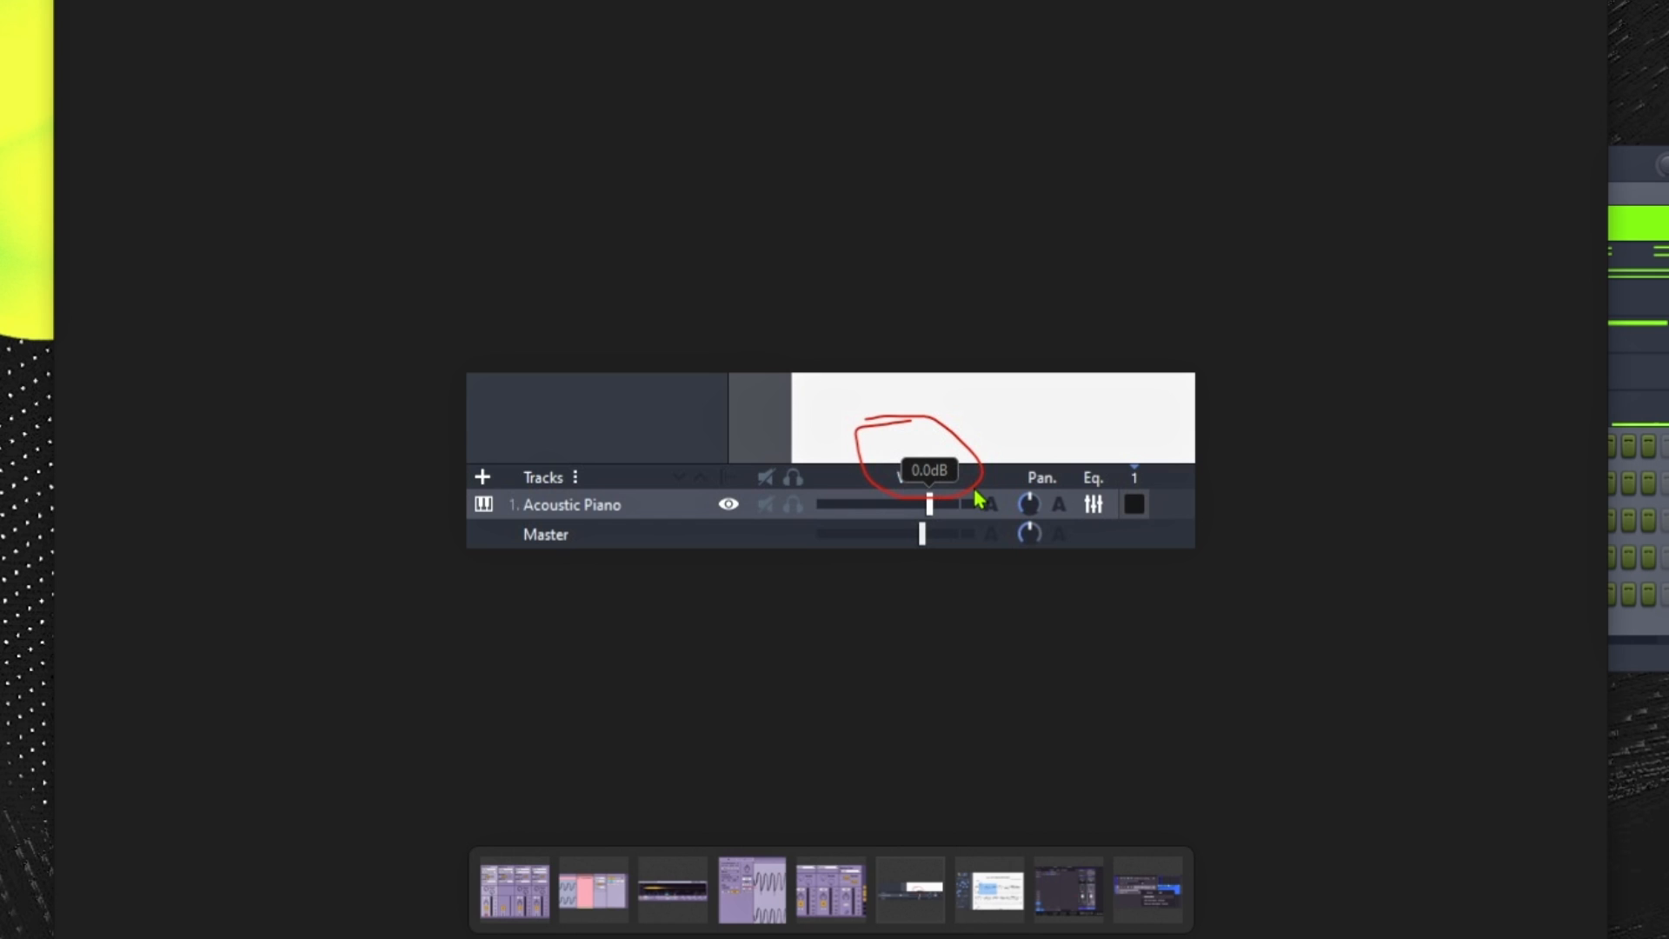
scroll(952, 485, "up", 5)
scroll(963, 521, "down", 1)
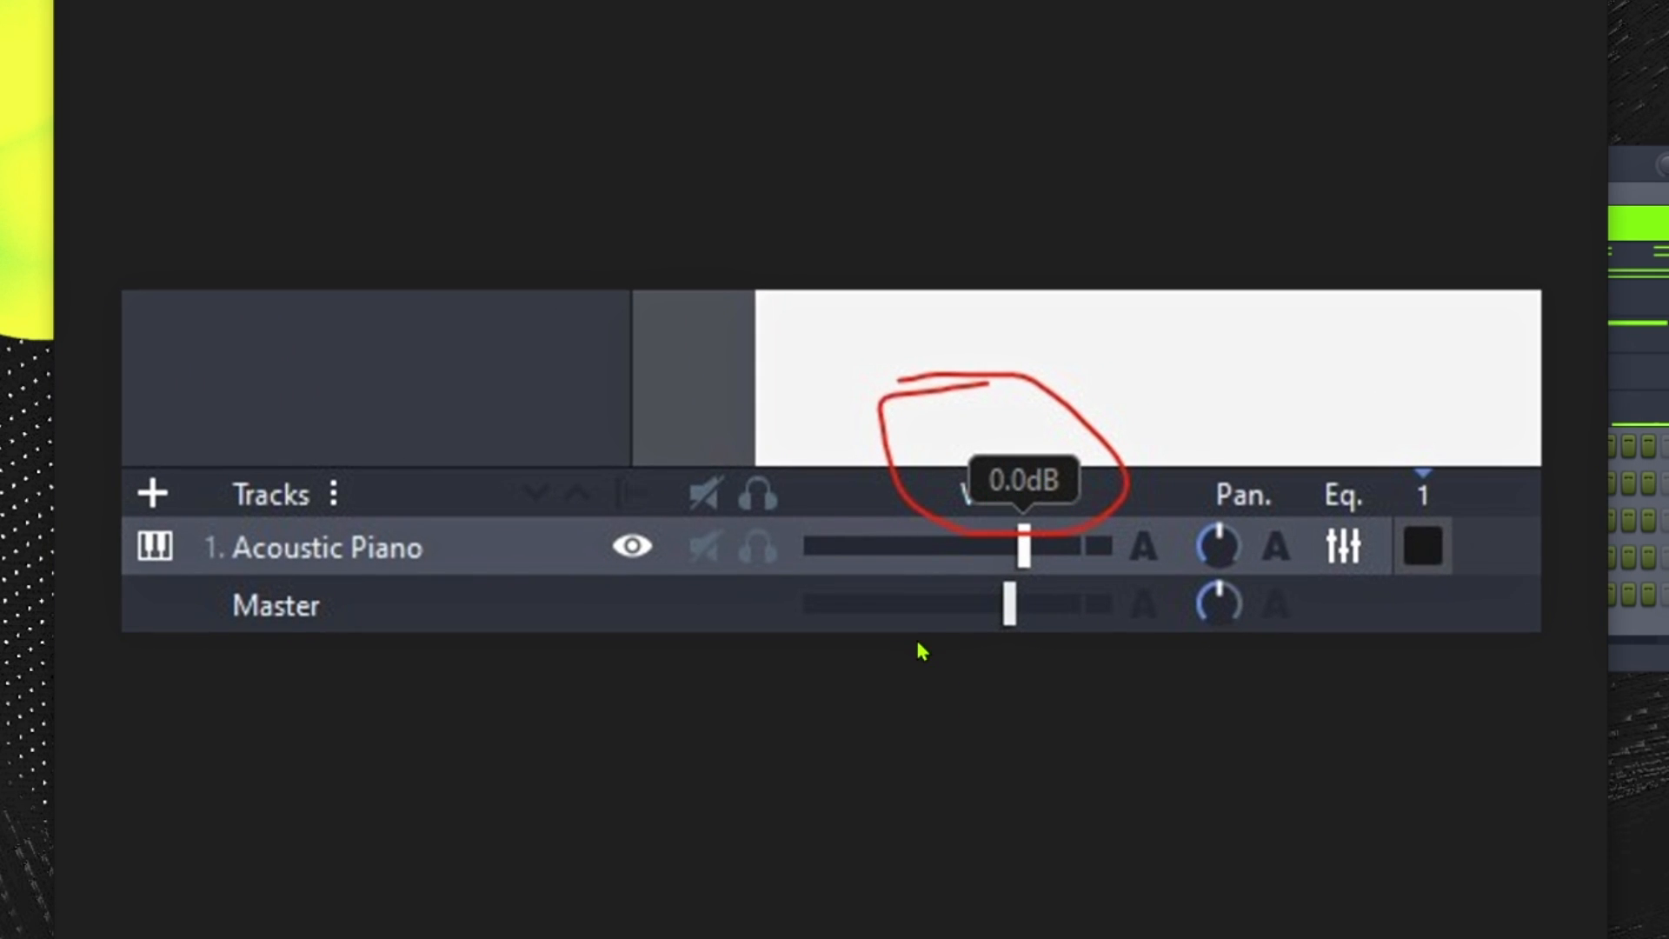
left_click(1584, 467)
scroll(1584, 467, "up", 1)
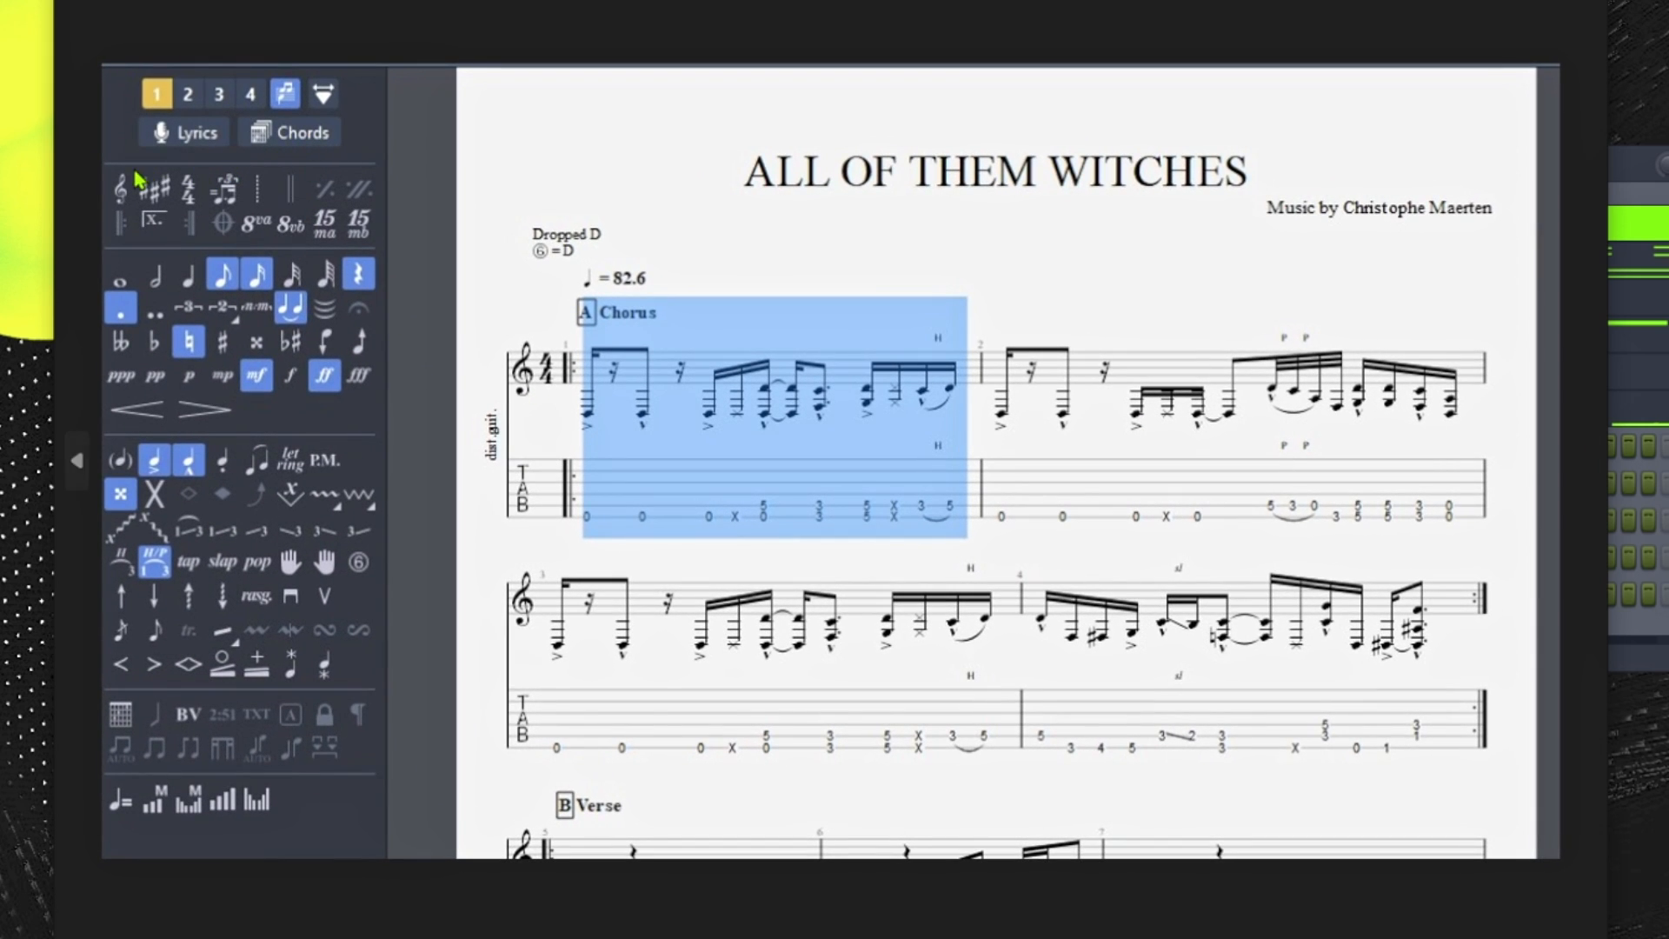
left_click(77, 460)
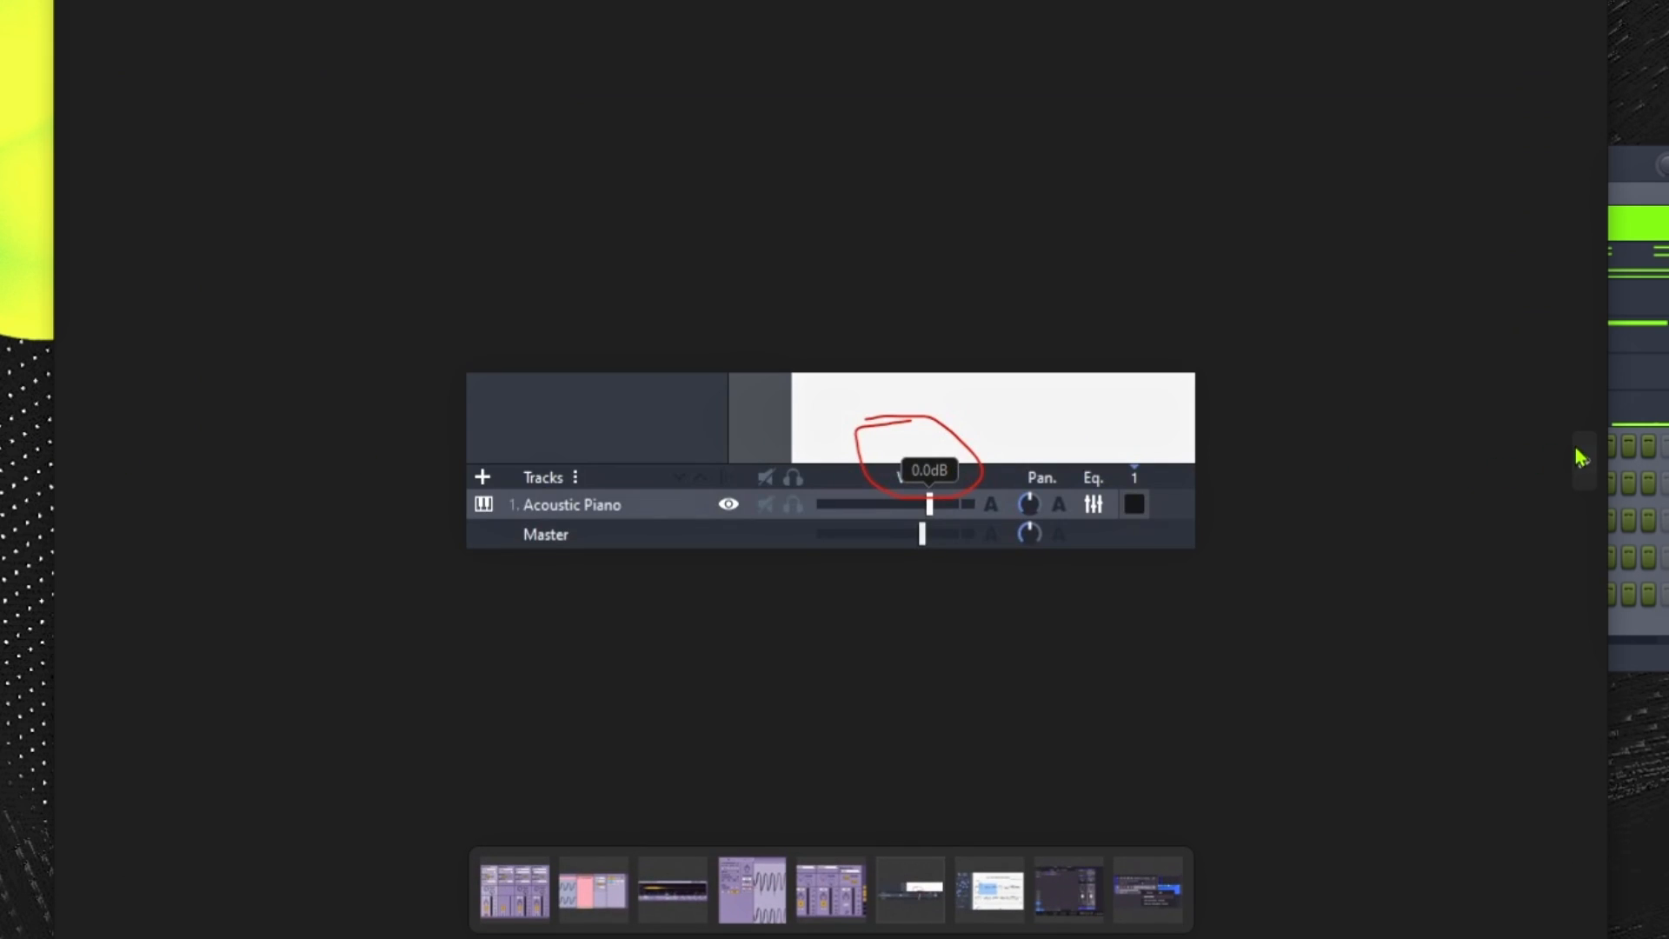
left_click(1581, 458)
left_click(1580, 458)
- Examine the reference screenshots of the Studio One mixer faders and the 808 Bitzah 2 track's volume setting
scroll(880, 350, "up", 1)
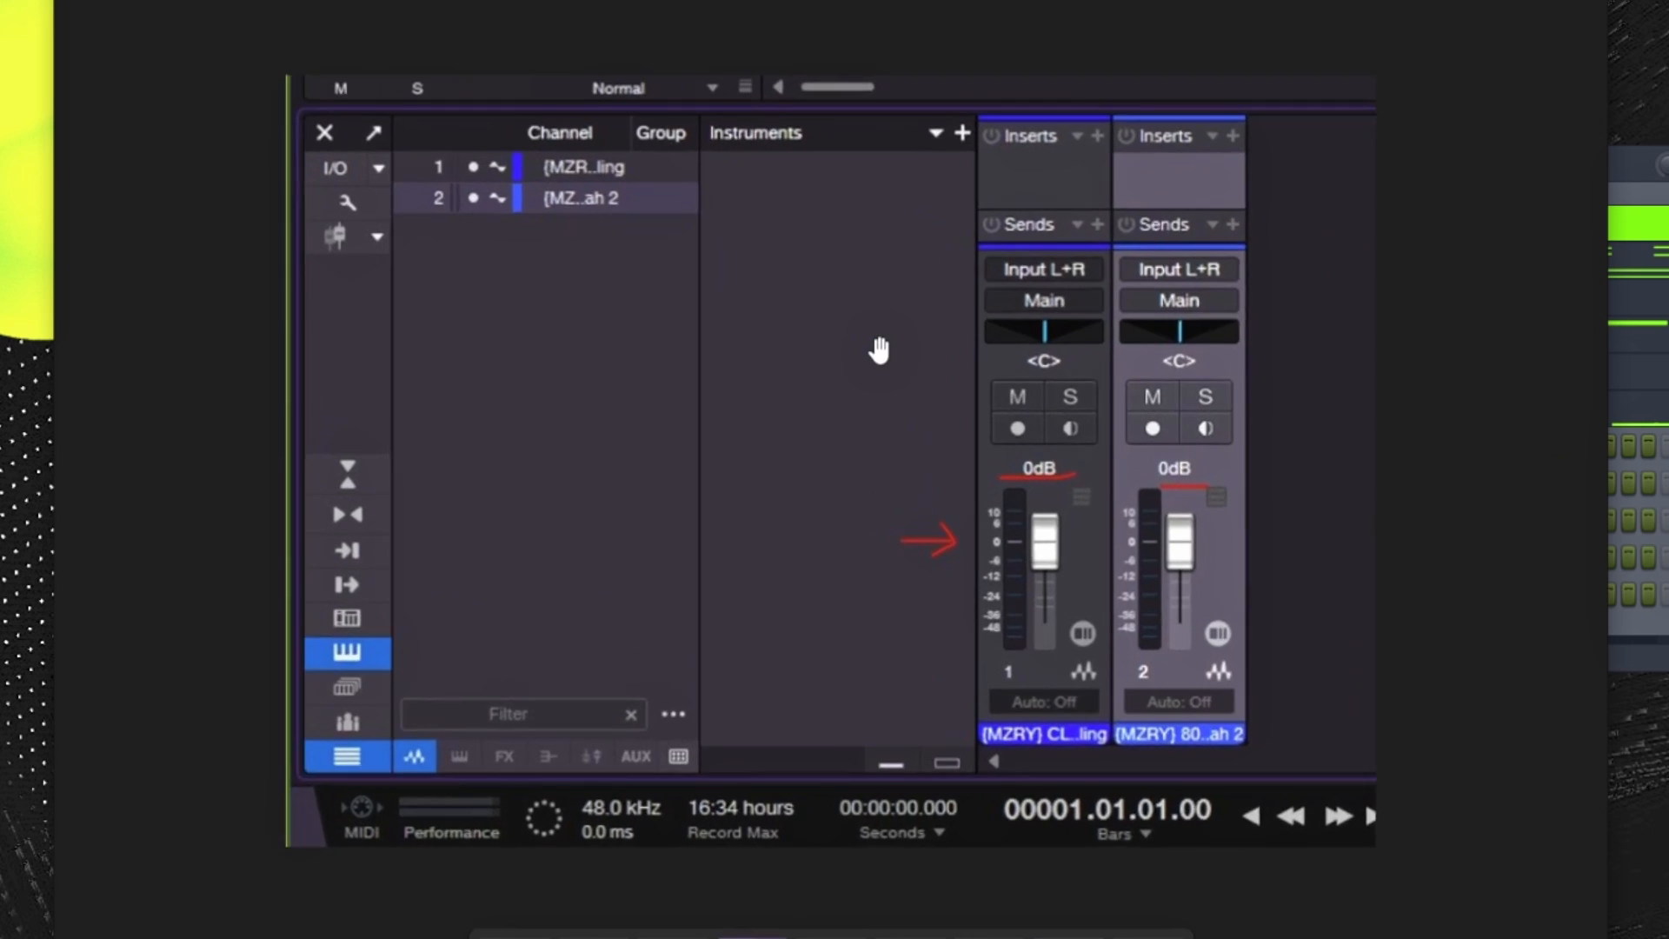
scroll(880, 351, "up", 1)
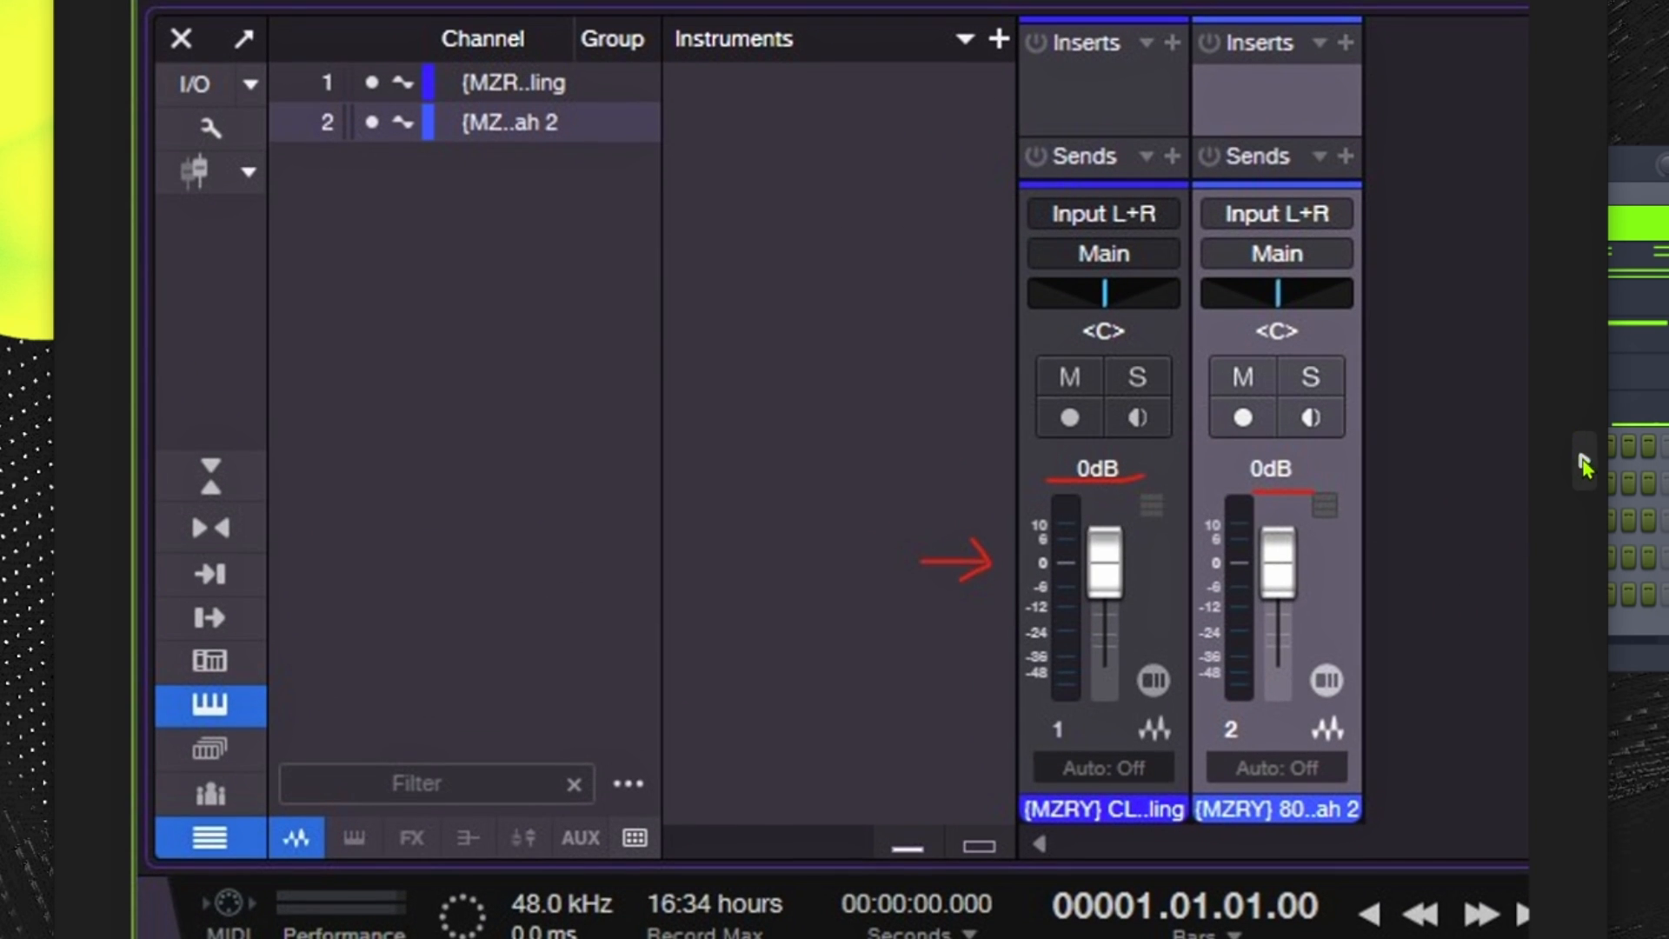
left_click(1581, 458)
scroll(869, 418, "up", 2)
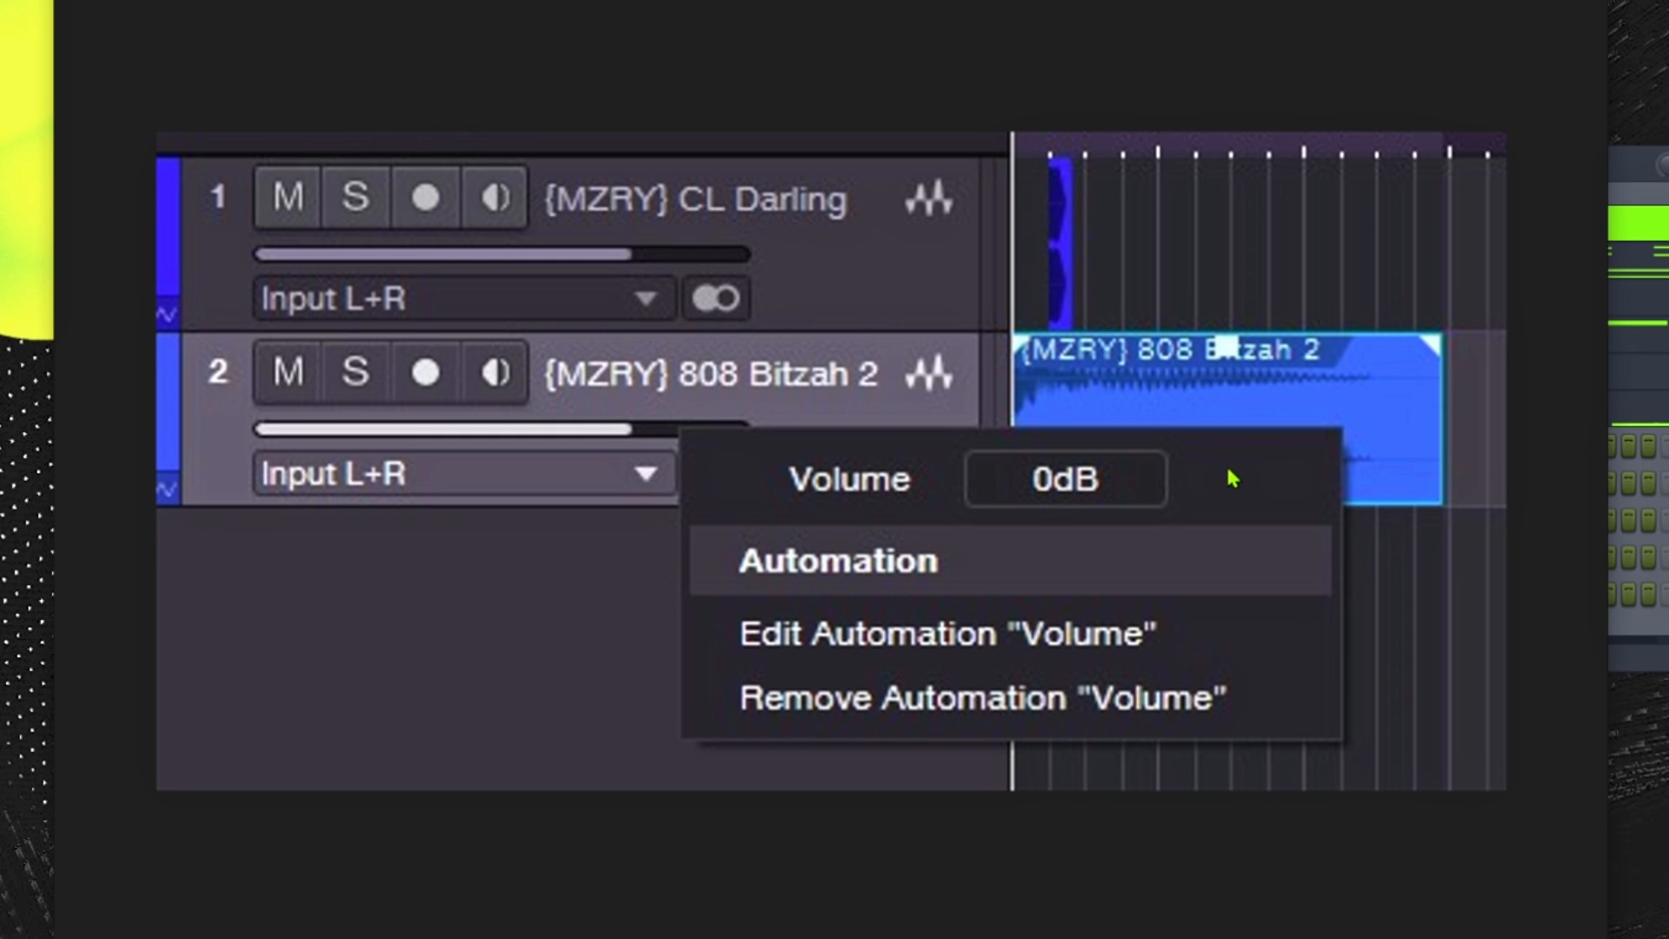
scroll(1187, 454, "down", 2)
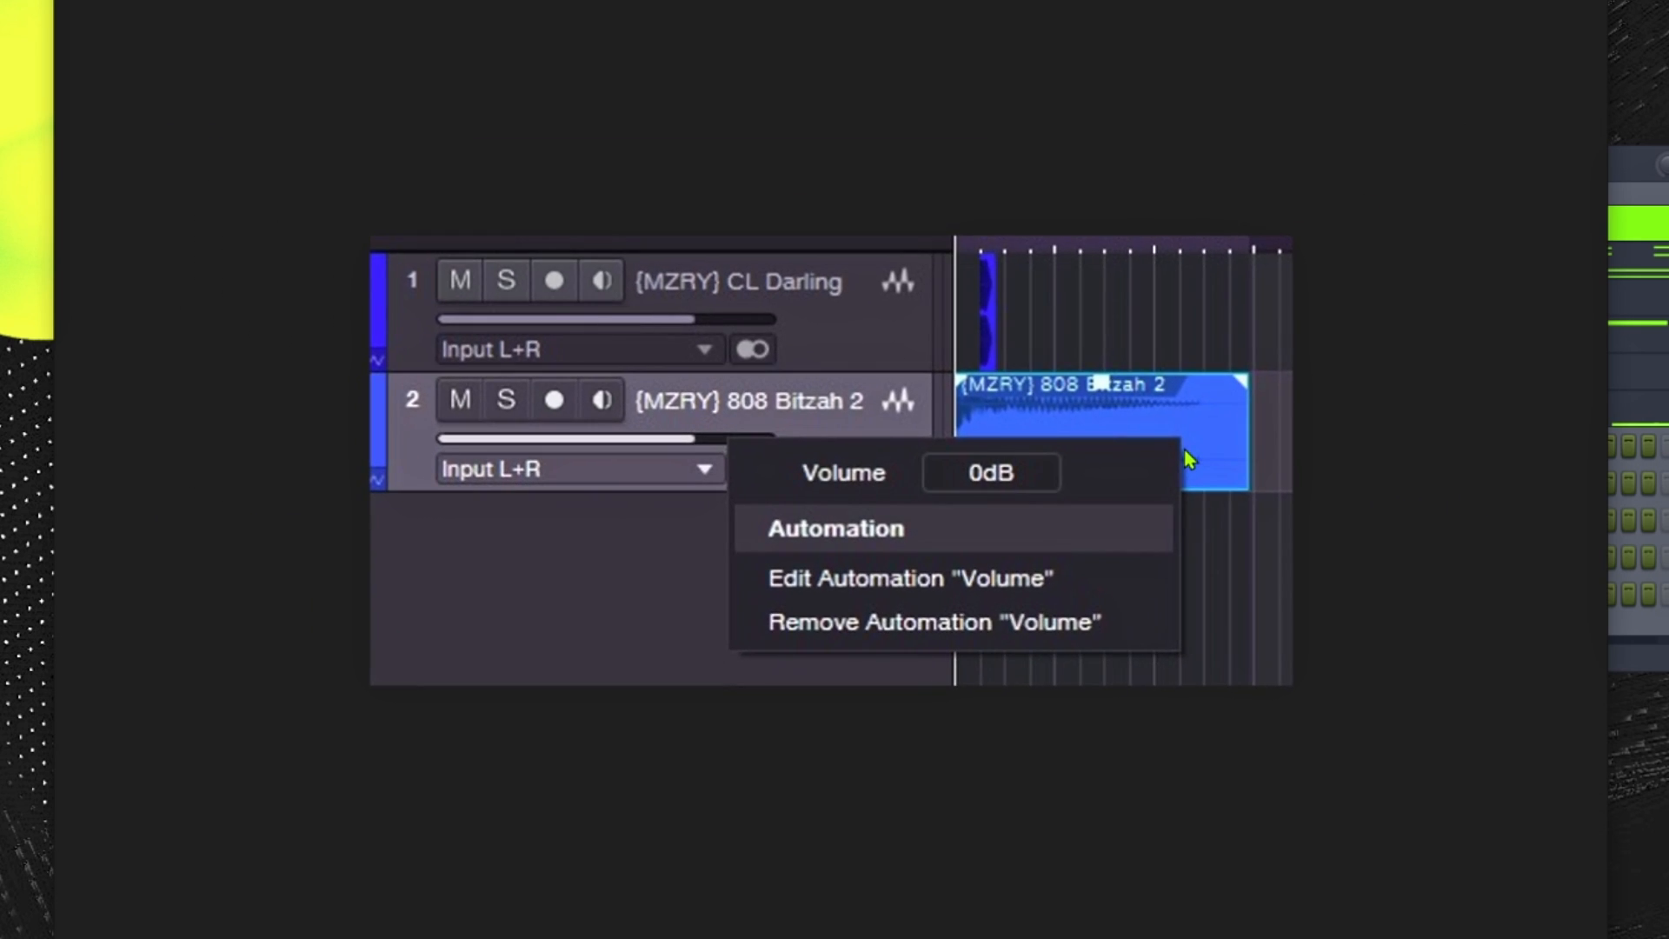
scroll(1187, 456, "up", 1)
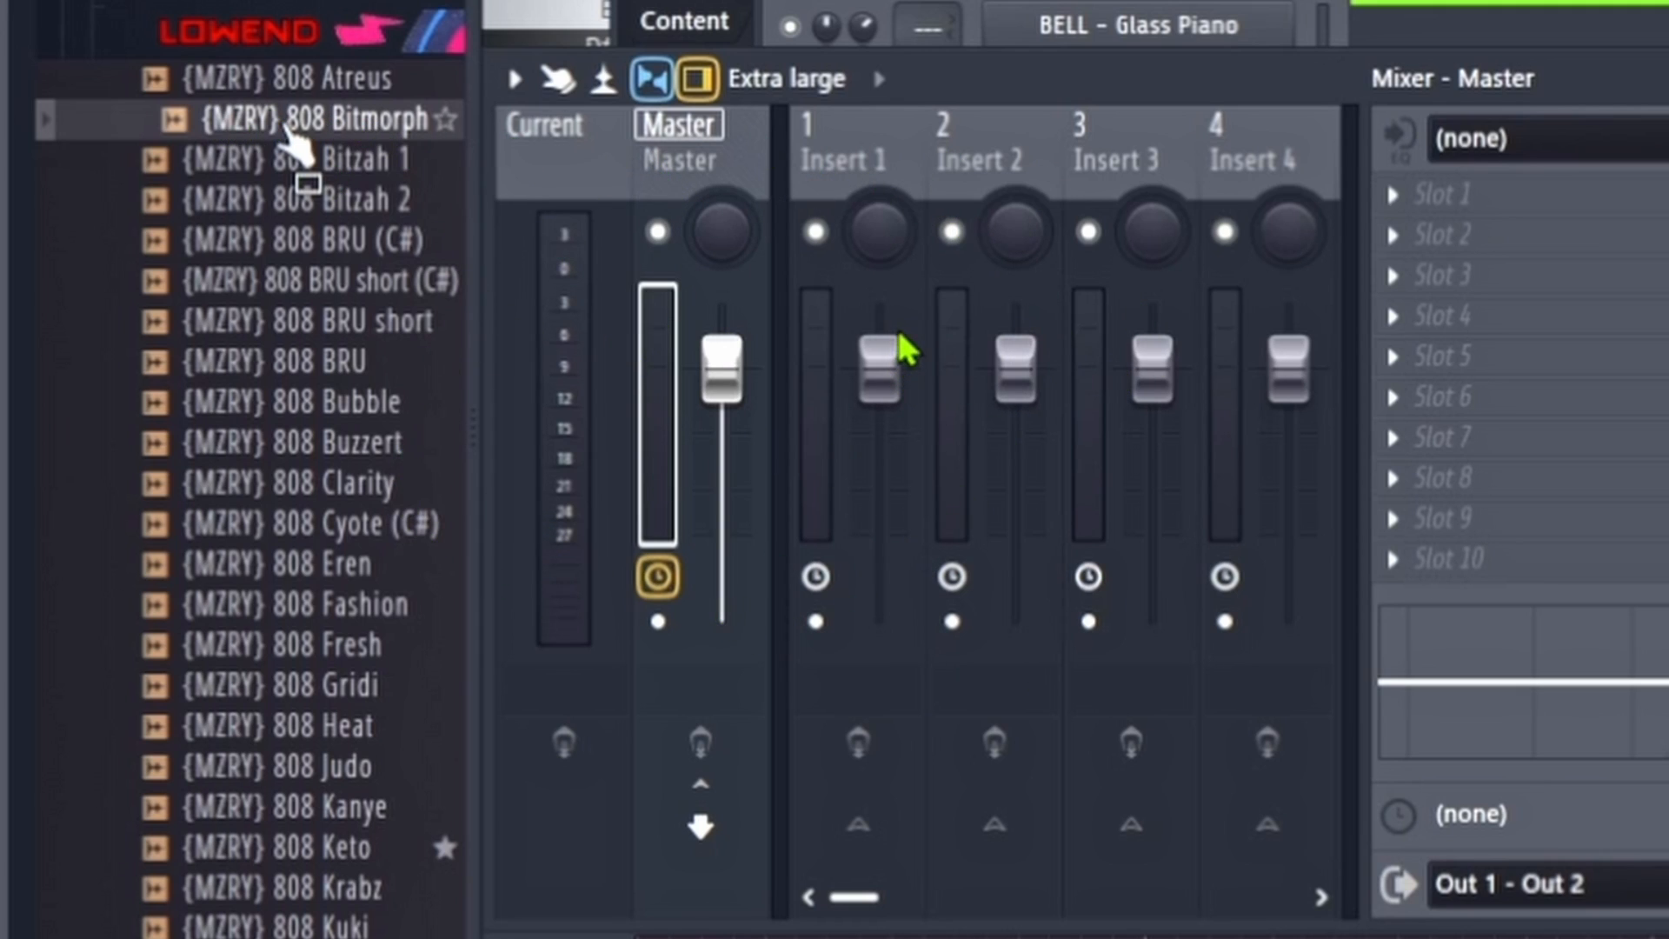
- Preview the 808 Bitmorph sample in the FL Studio browser, and play the same sample on its Studio One track for comparison
left_click(287, 128)
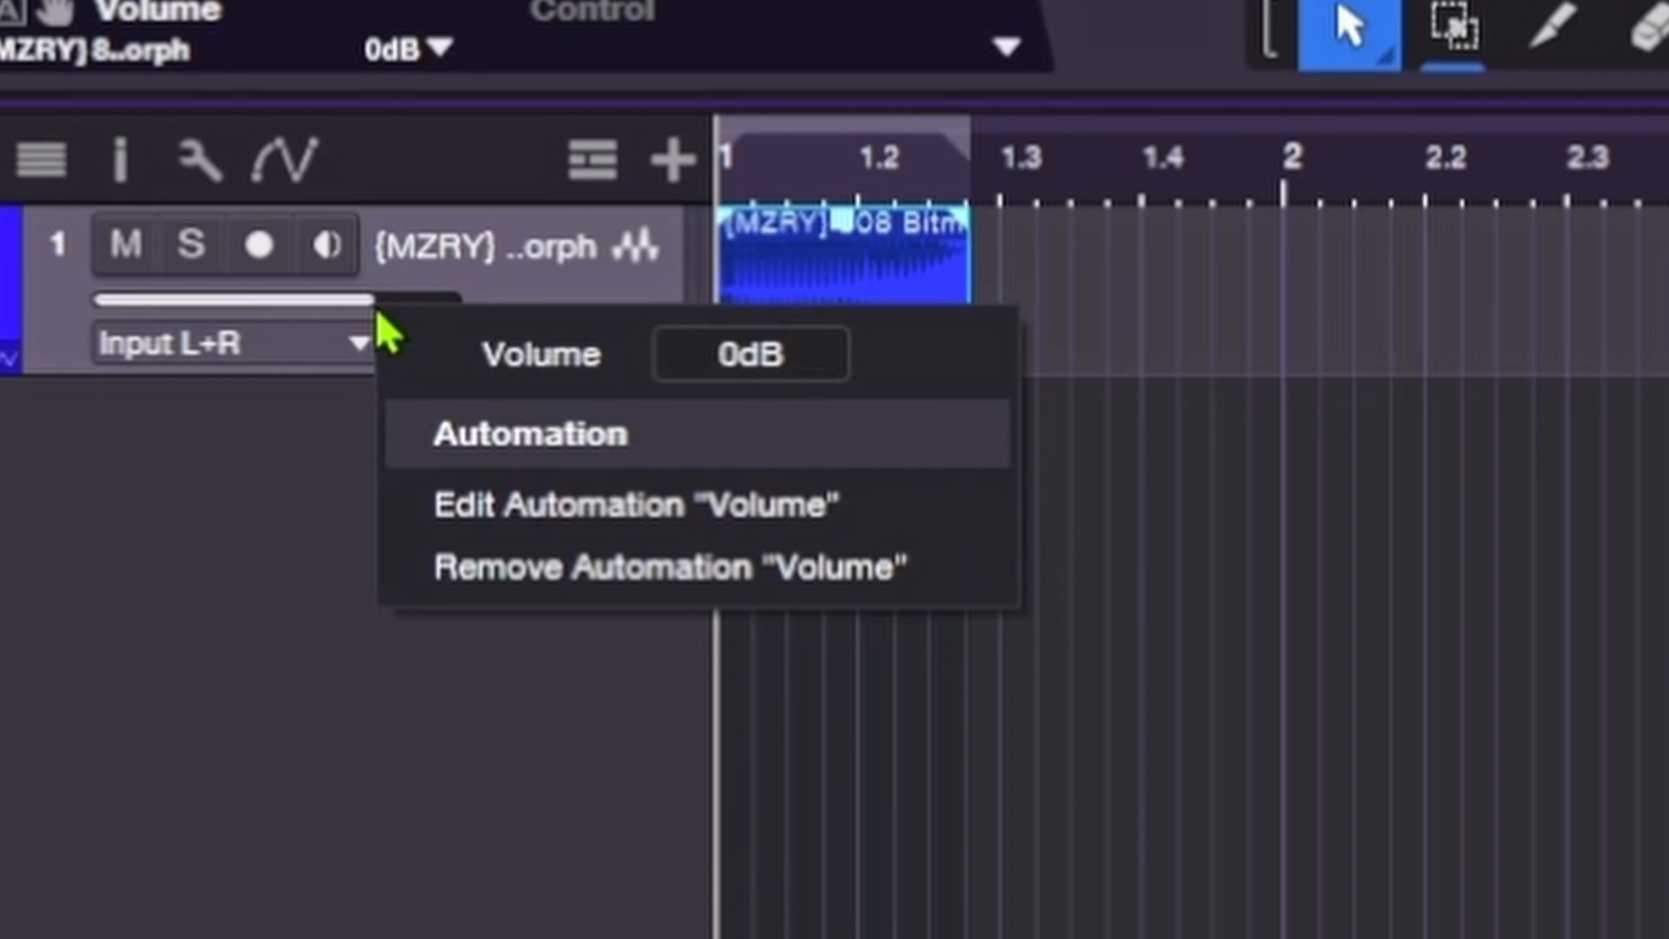
left_click(584, 286)
key("space")
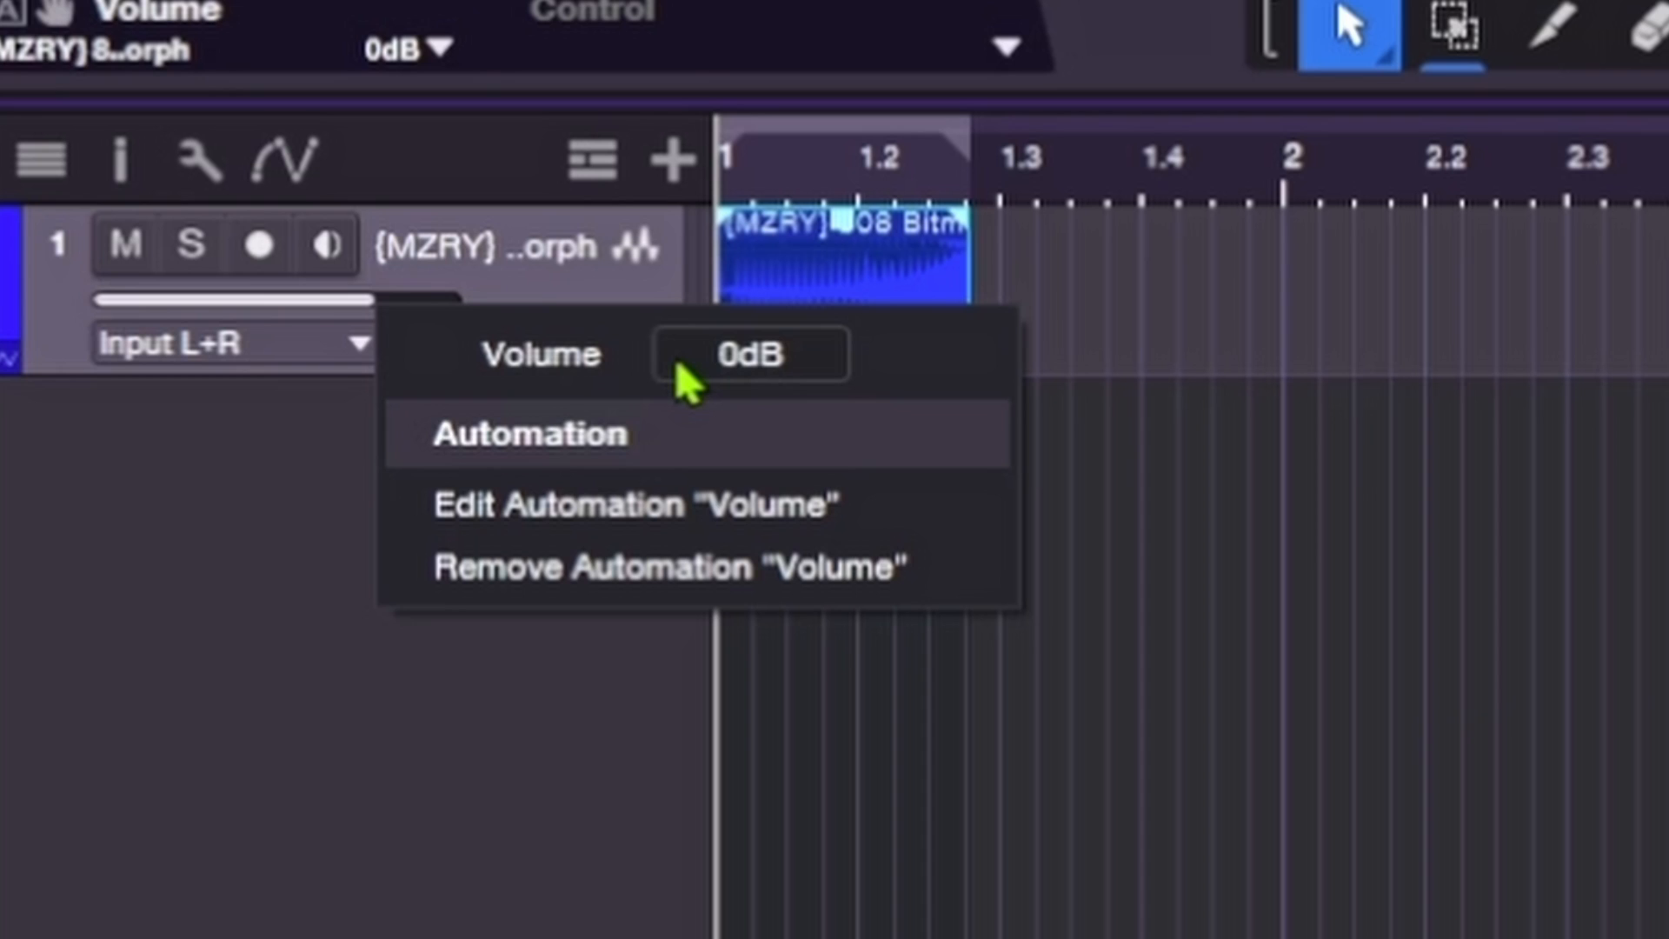
left_click(585, 309)
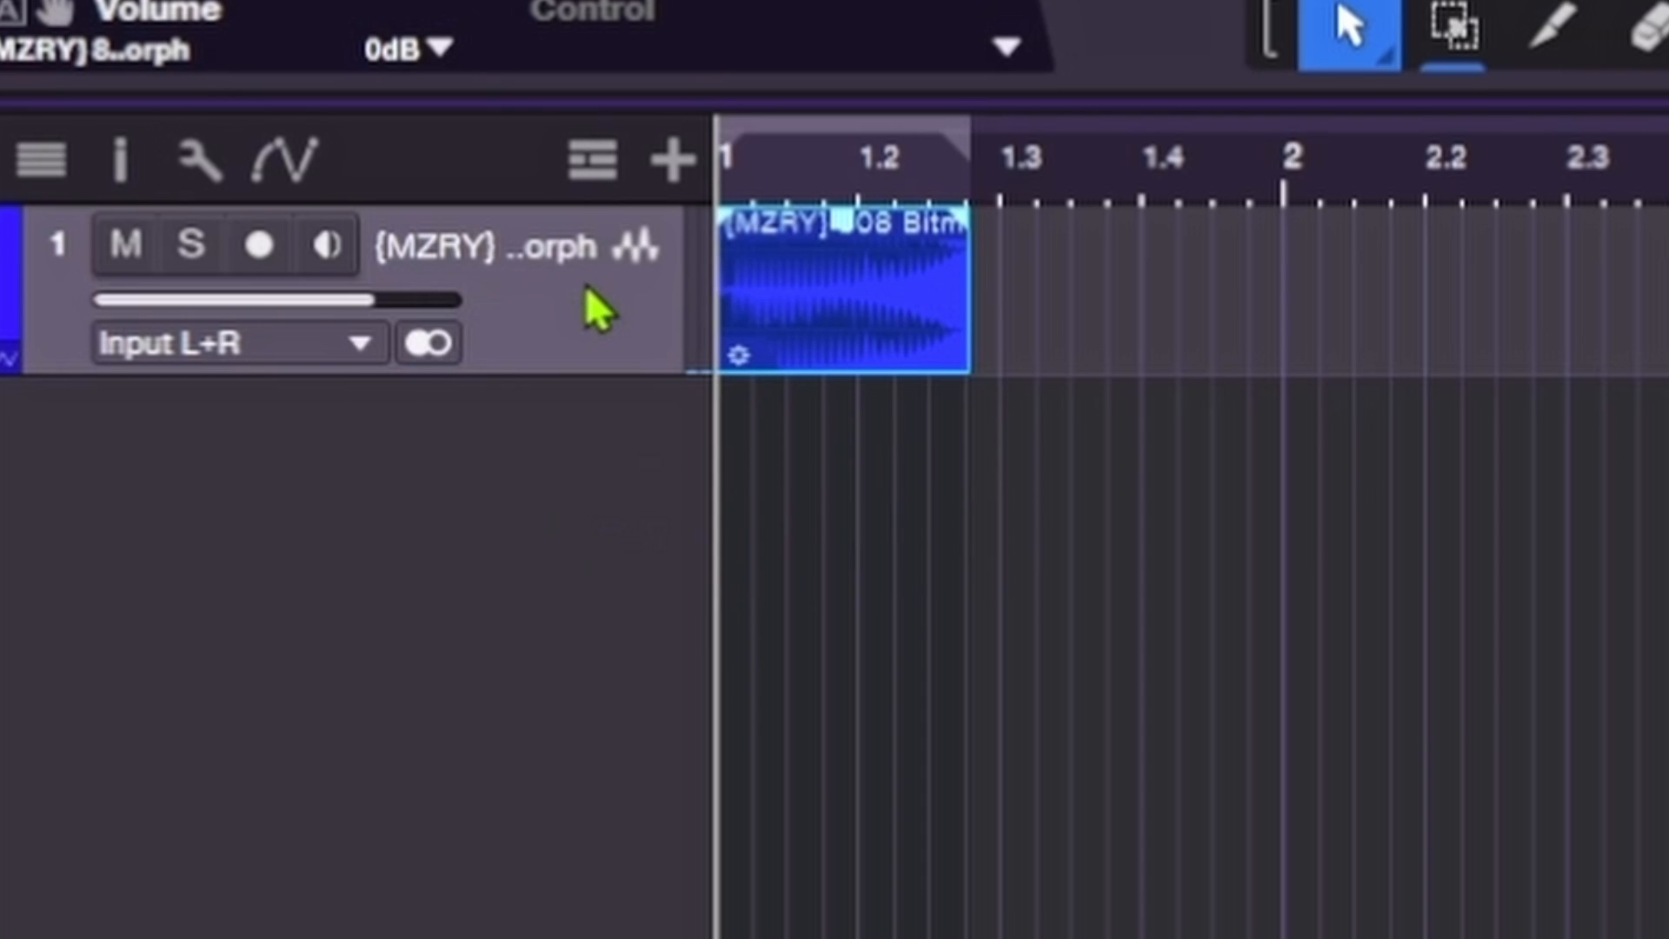
key("space")
key("space")
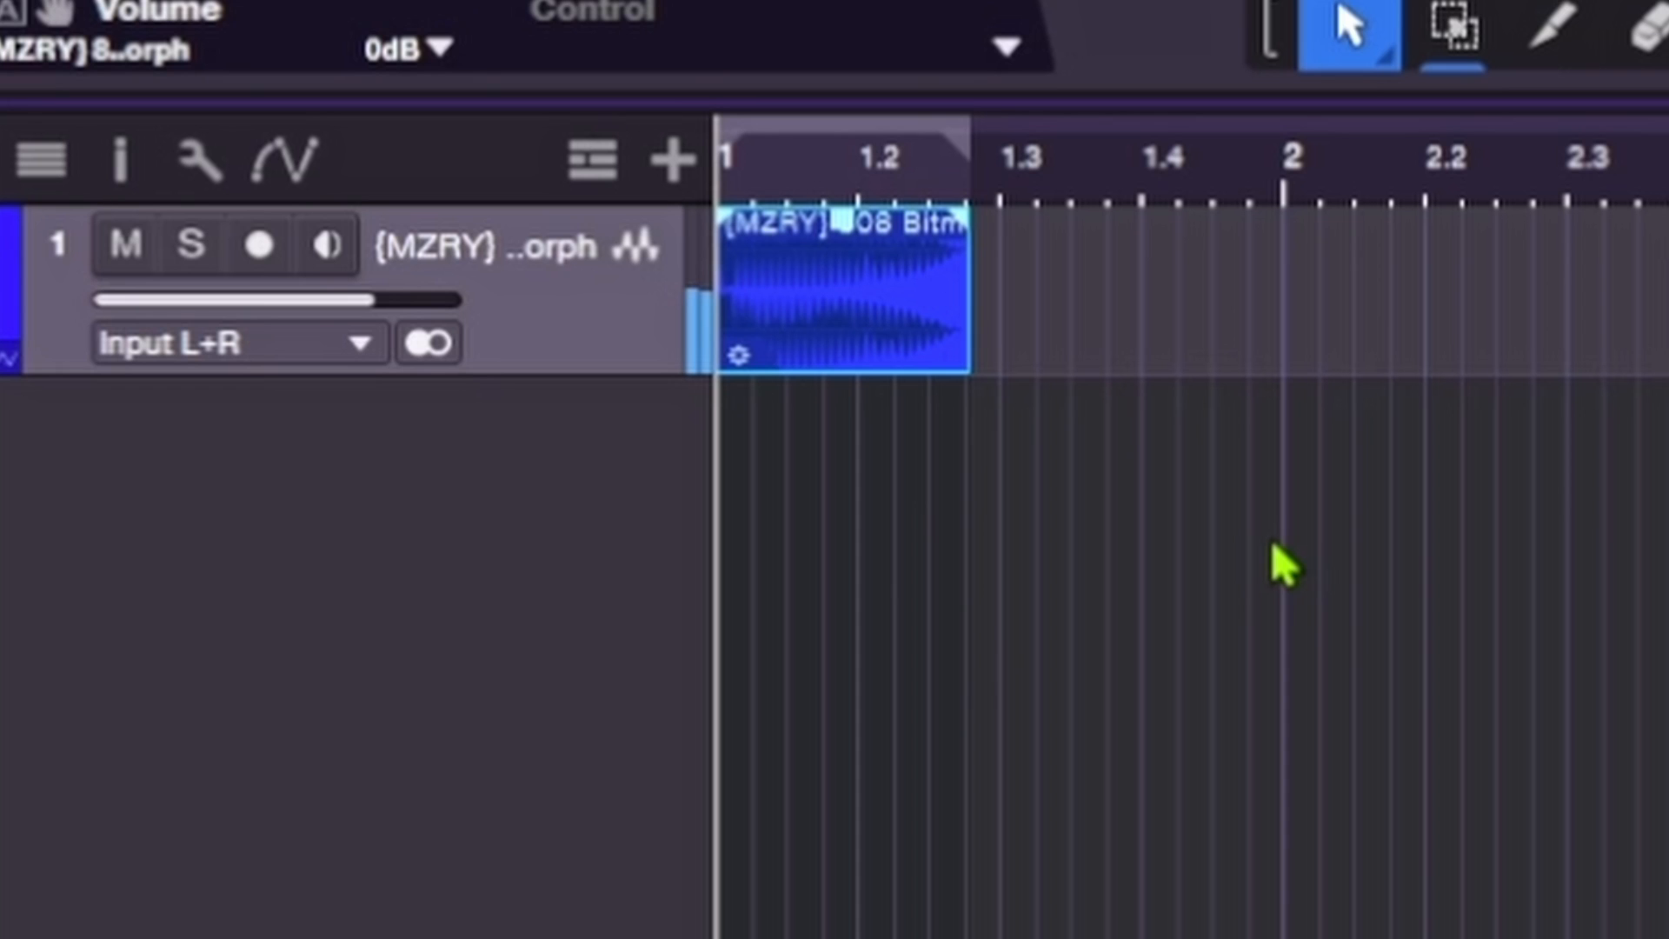
key("space")
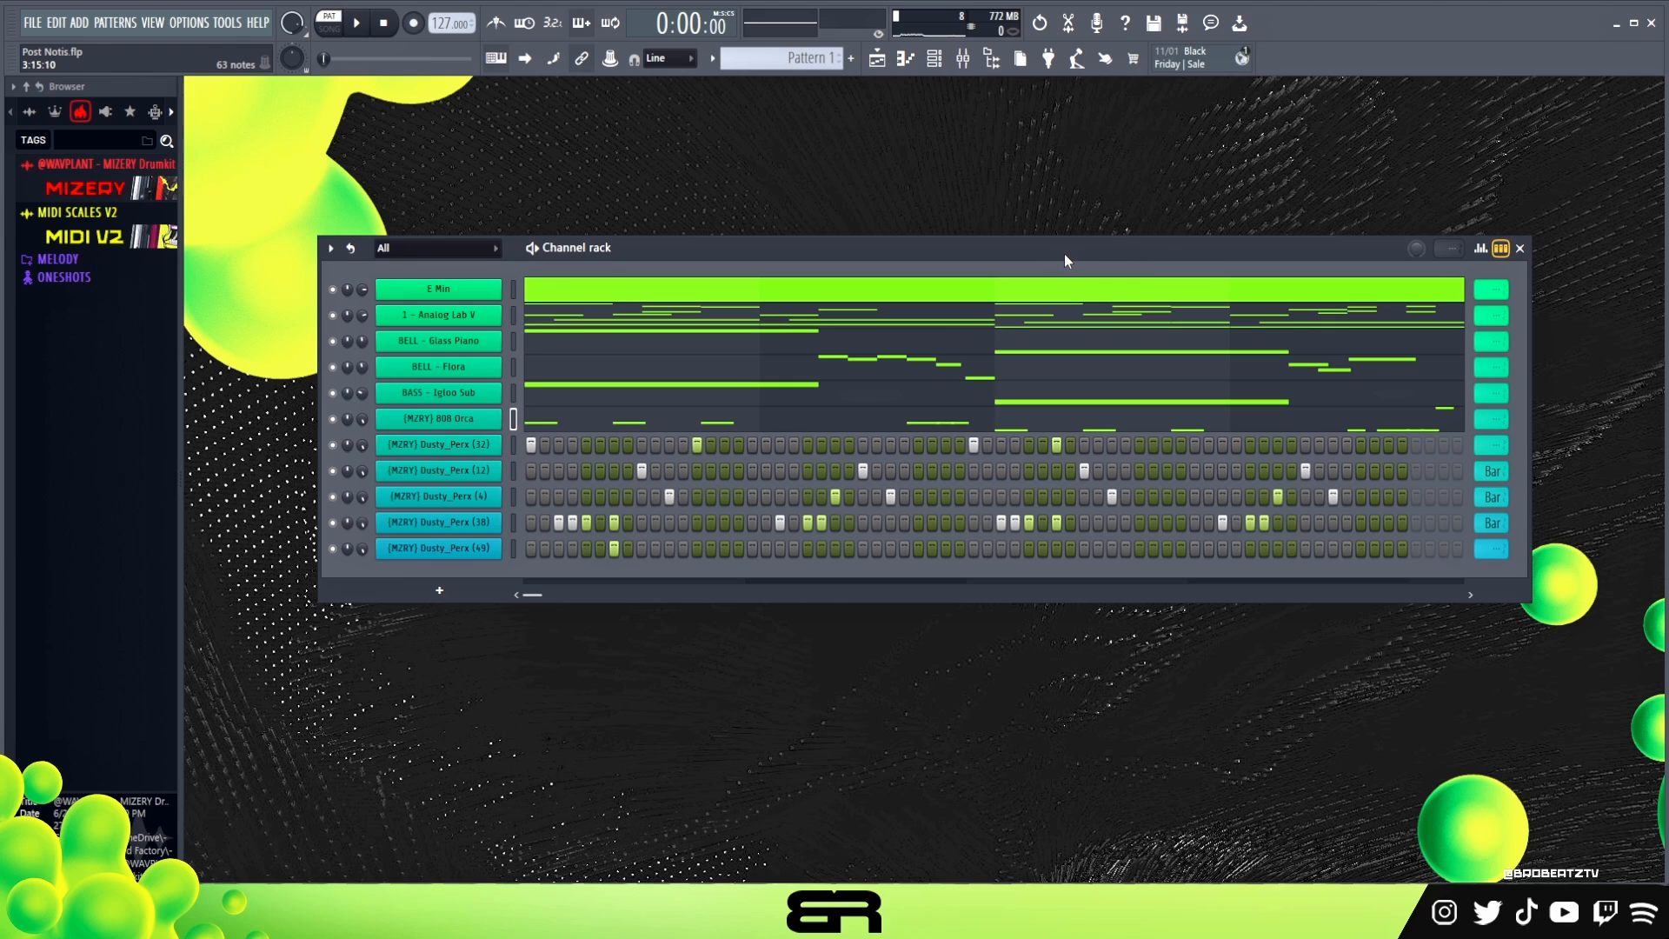
- Switch to FL Studio, play Pattern 1 to hear the current channel levels, and stop playback
left_click_drag(1064, 254, 1061, 255)
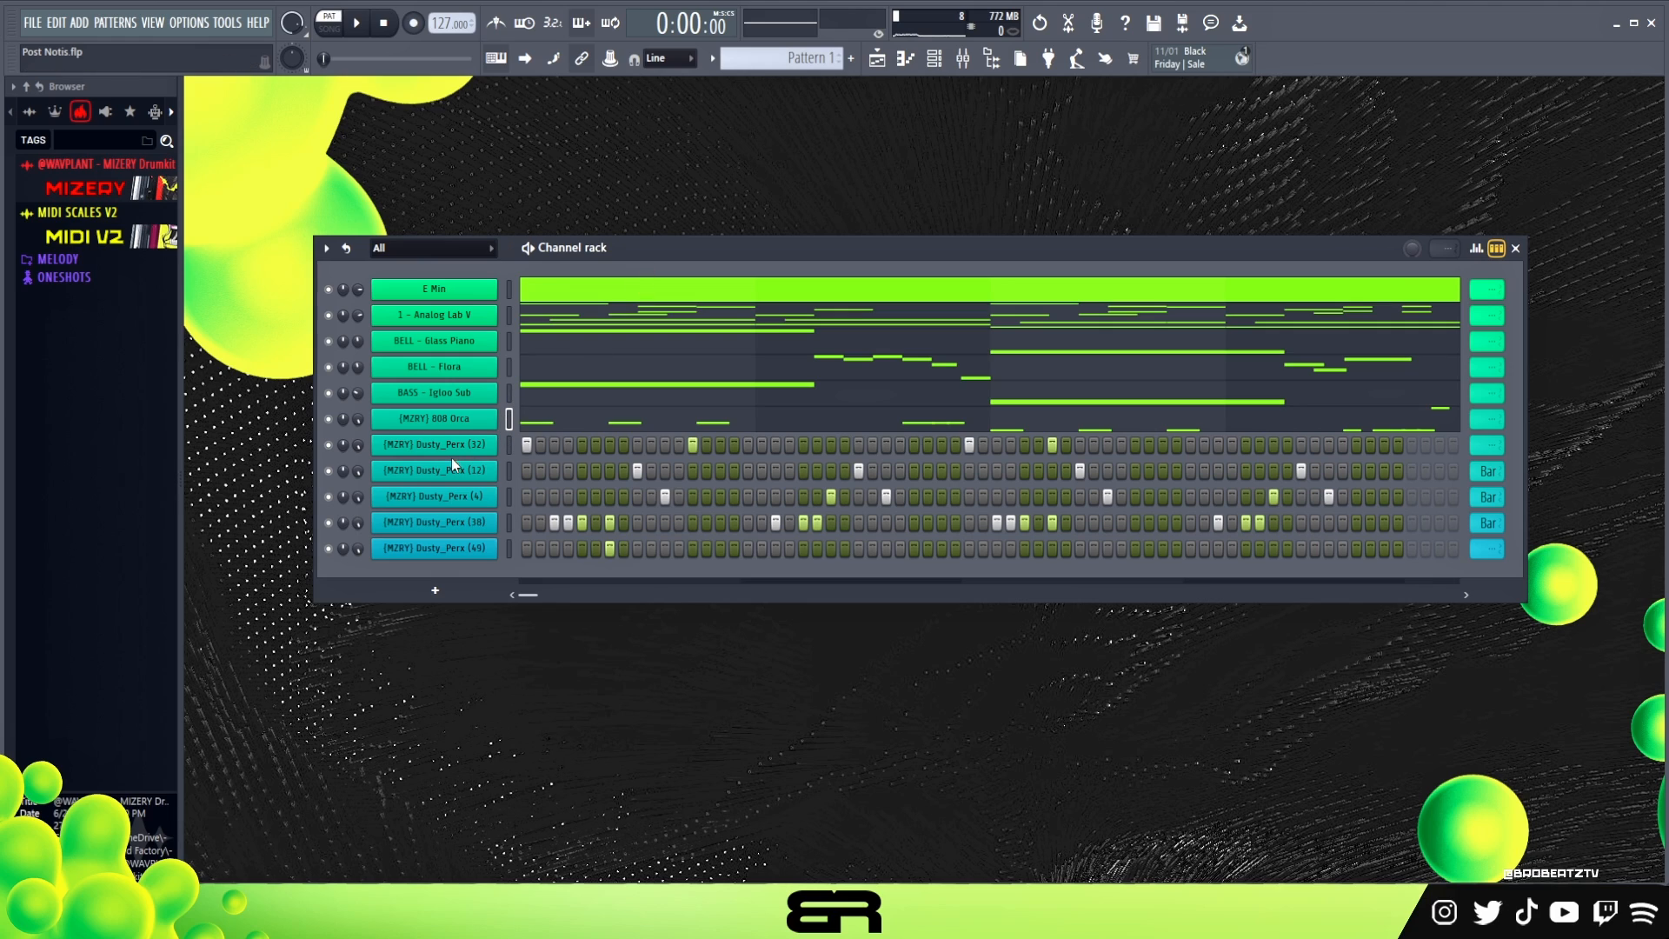
key("space")
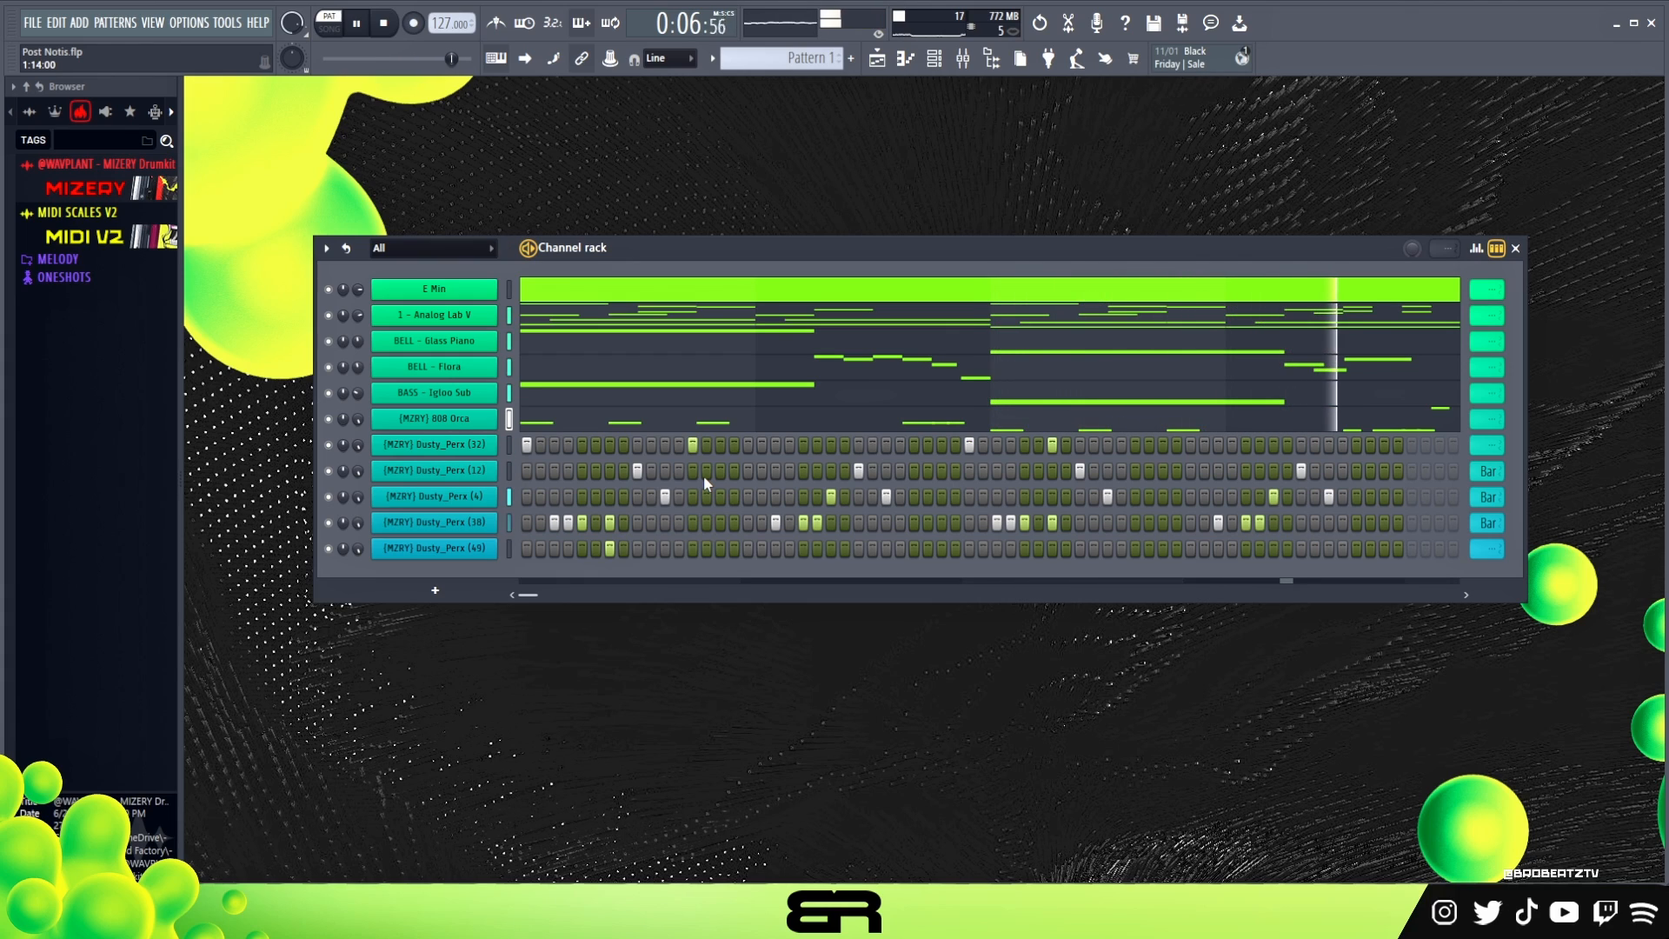
key("space")
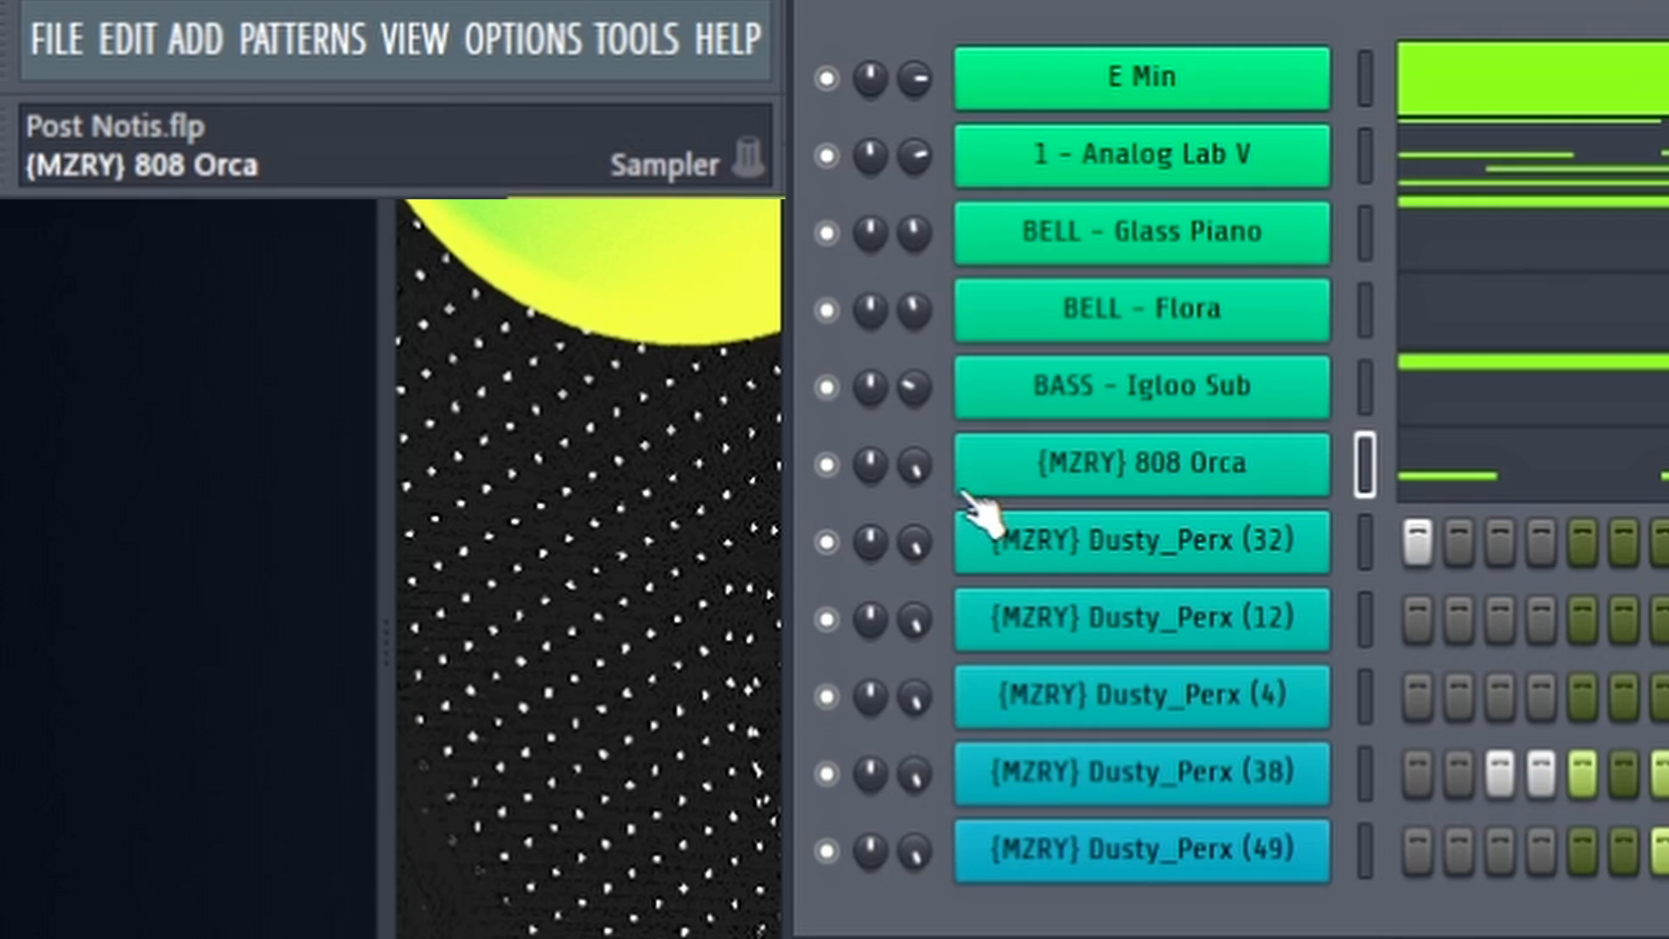
- Reset the channel volumes of 808 Orca and Dusty_Perx (32), (12), (4), (38) and (49) to their default
right_click(918, 473)
left_click(935, 503)
right_click(919, 541)
left_click(935, 570)
right_click(917, 628)
left_click(937, 659)
right_click(916, 701)
left_click(939, 730)
right_click(911, 778)
left_click(932, 808)
right_click(921, 853)
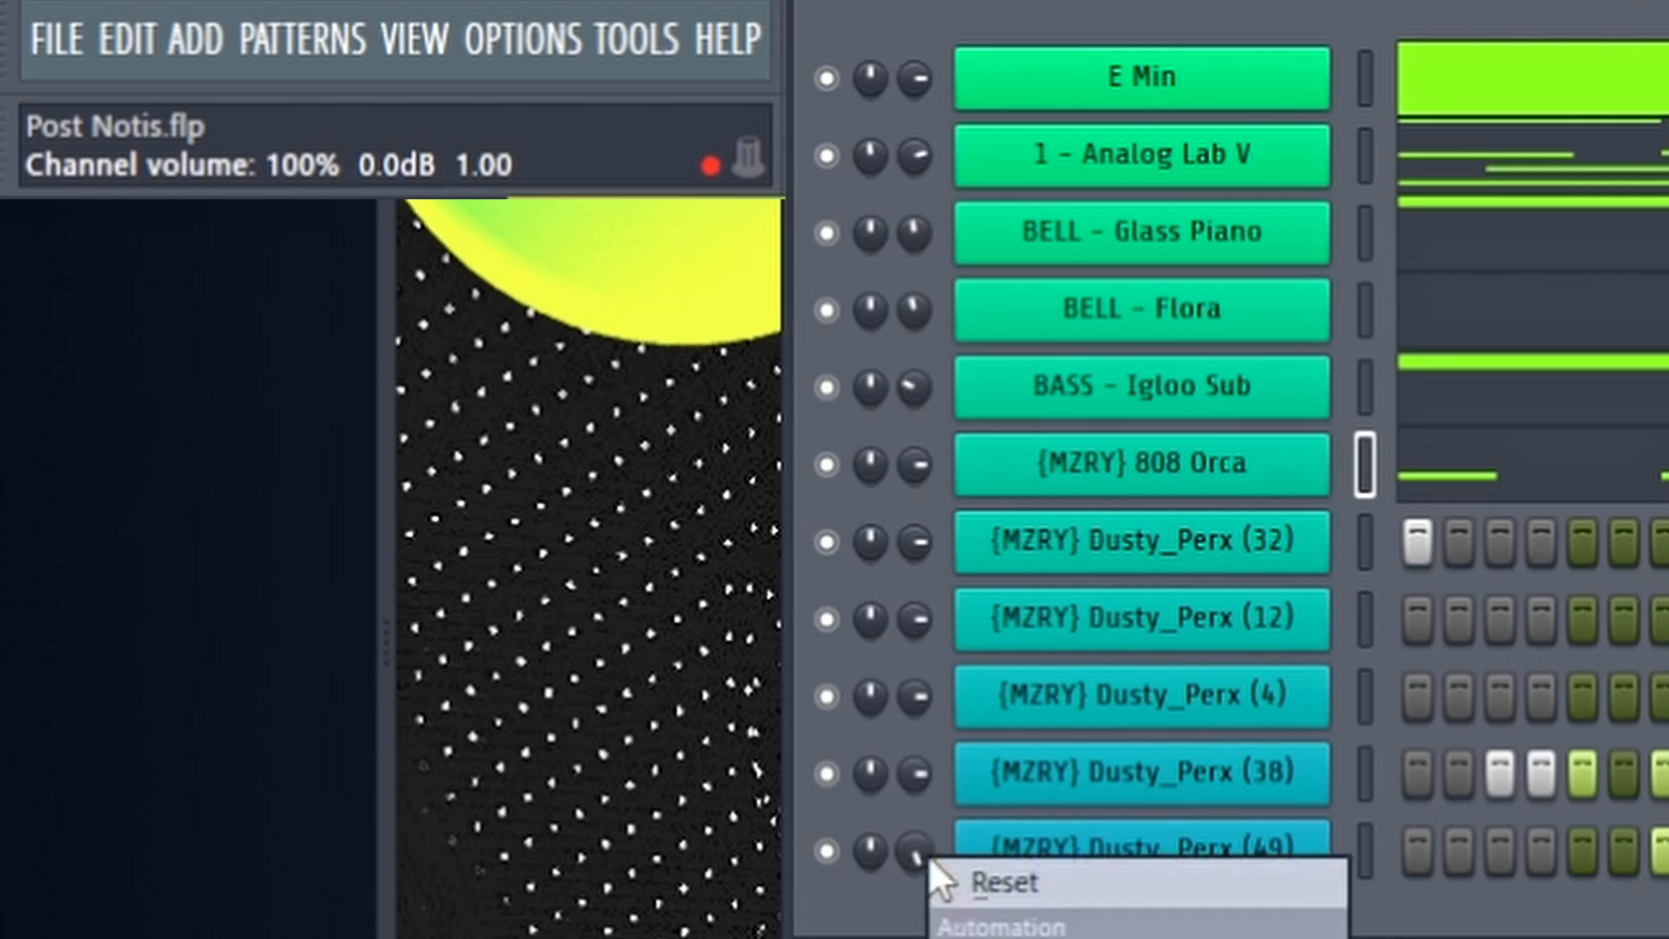
left_click(940, 881)
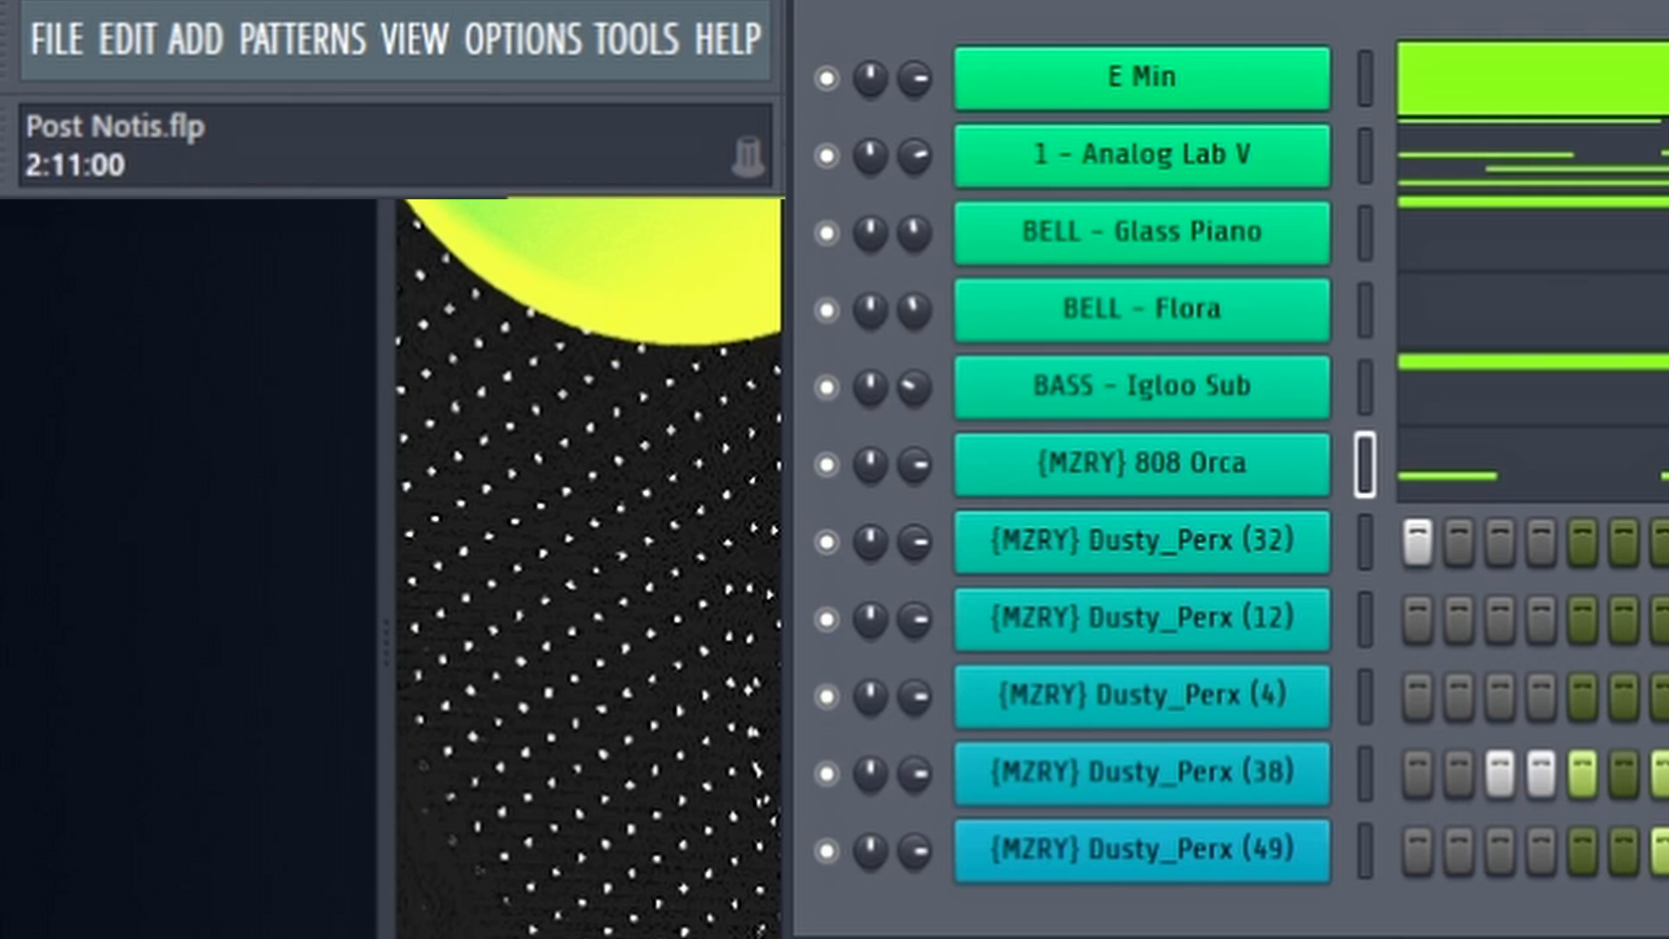
- Raise the channel volumes of 808 Orca and the five Dusty_Perx channels to 100%
left_click_drag(914, 541, 920, 549)
left_click_drag(914, 469, 925, 504)
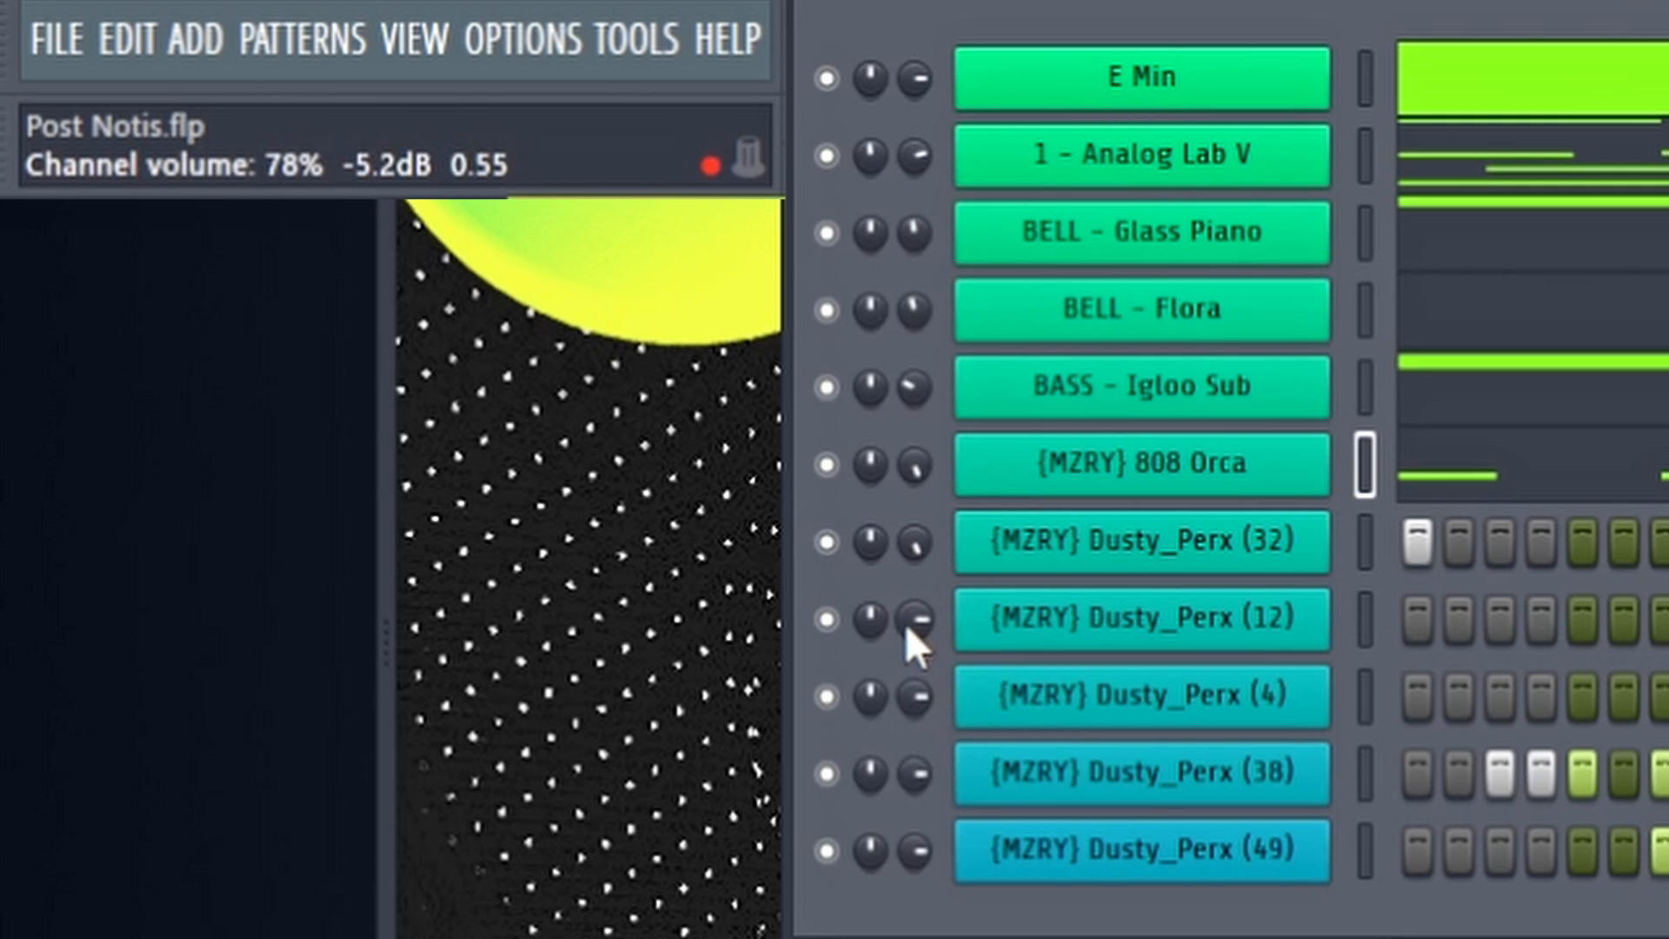
left_click_drag(916, 629, 916, 584)
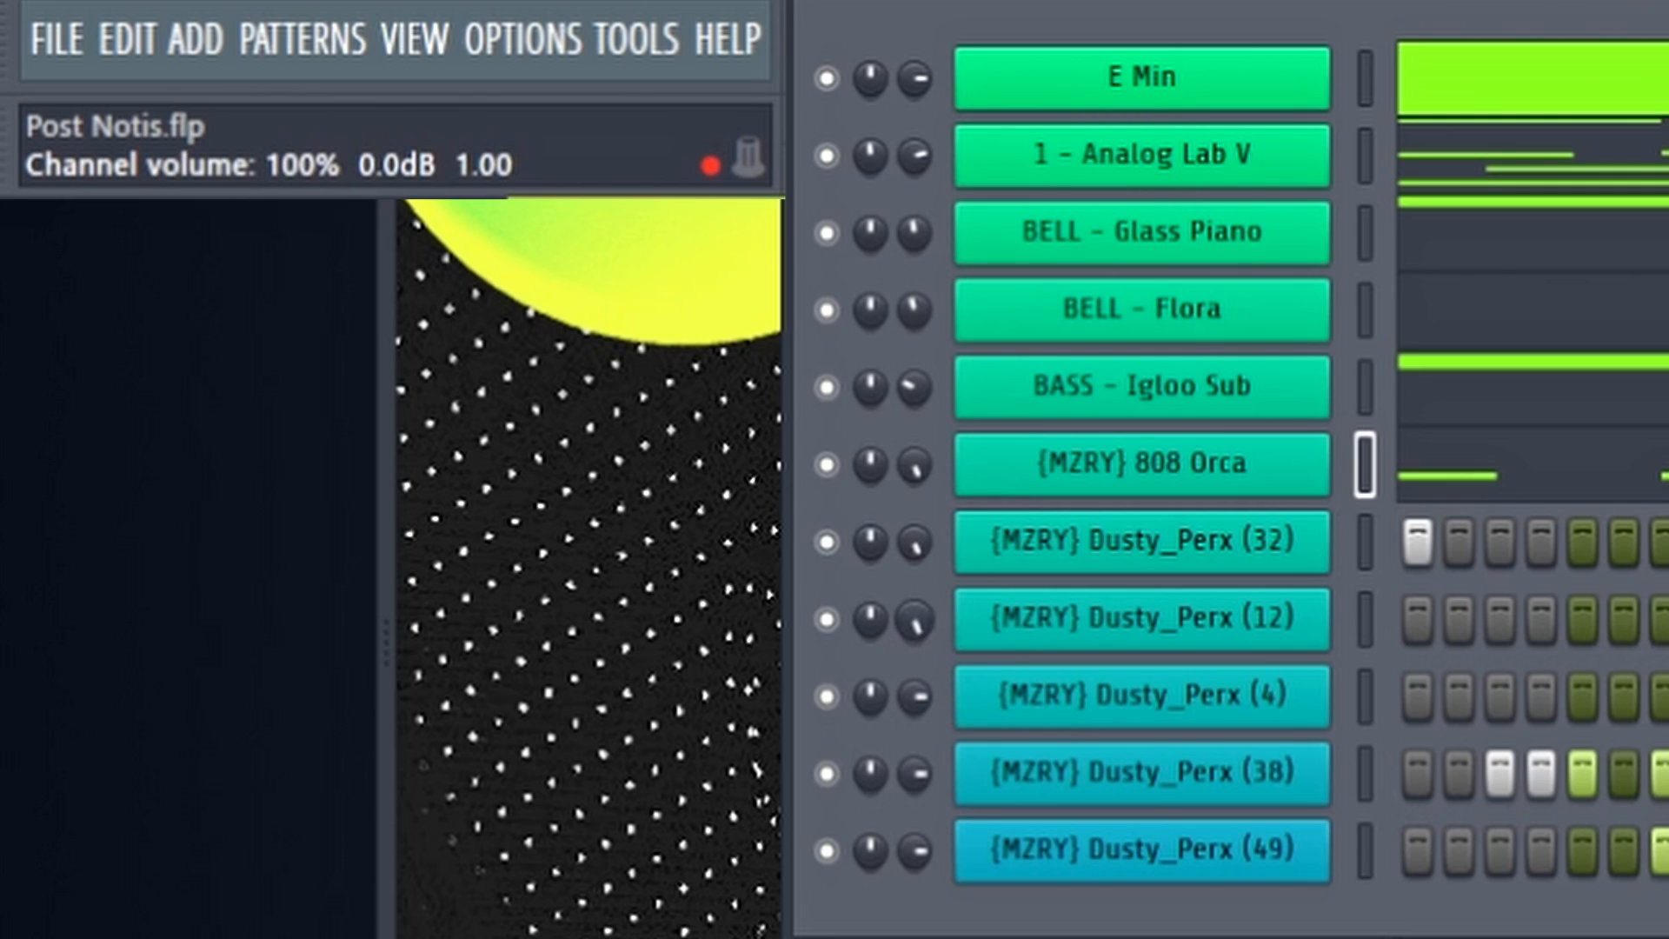
left_click_drag(918, 706, 919, 661)
left_click_drag(917, 783, 917, 739)
left_click_drag(916, 857, 916, 814)
- Return the volumes of the five Dusty_Perx channels and 808 Orca to the default 78%
right_click(920, 859)
left_click(937, 885)
right_click(920, 776)
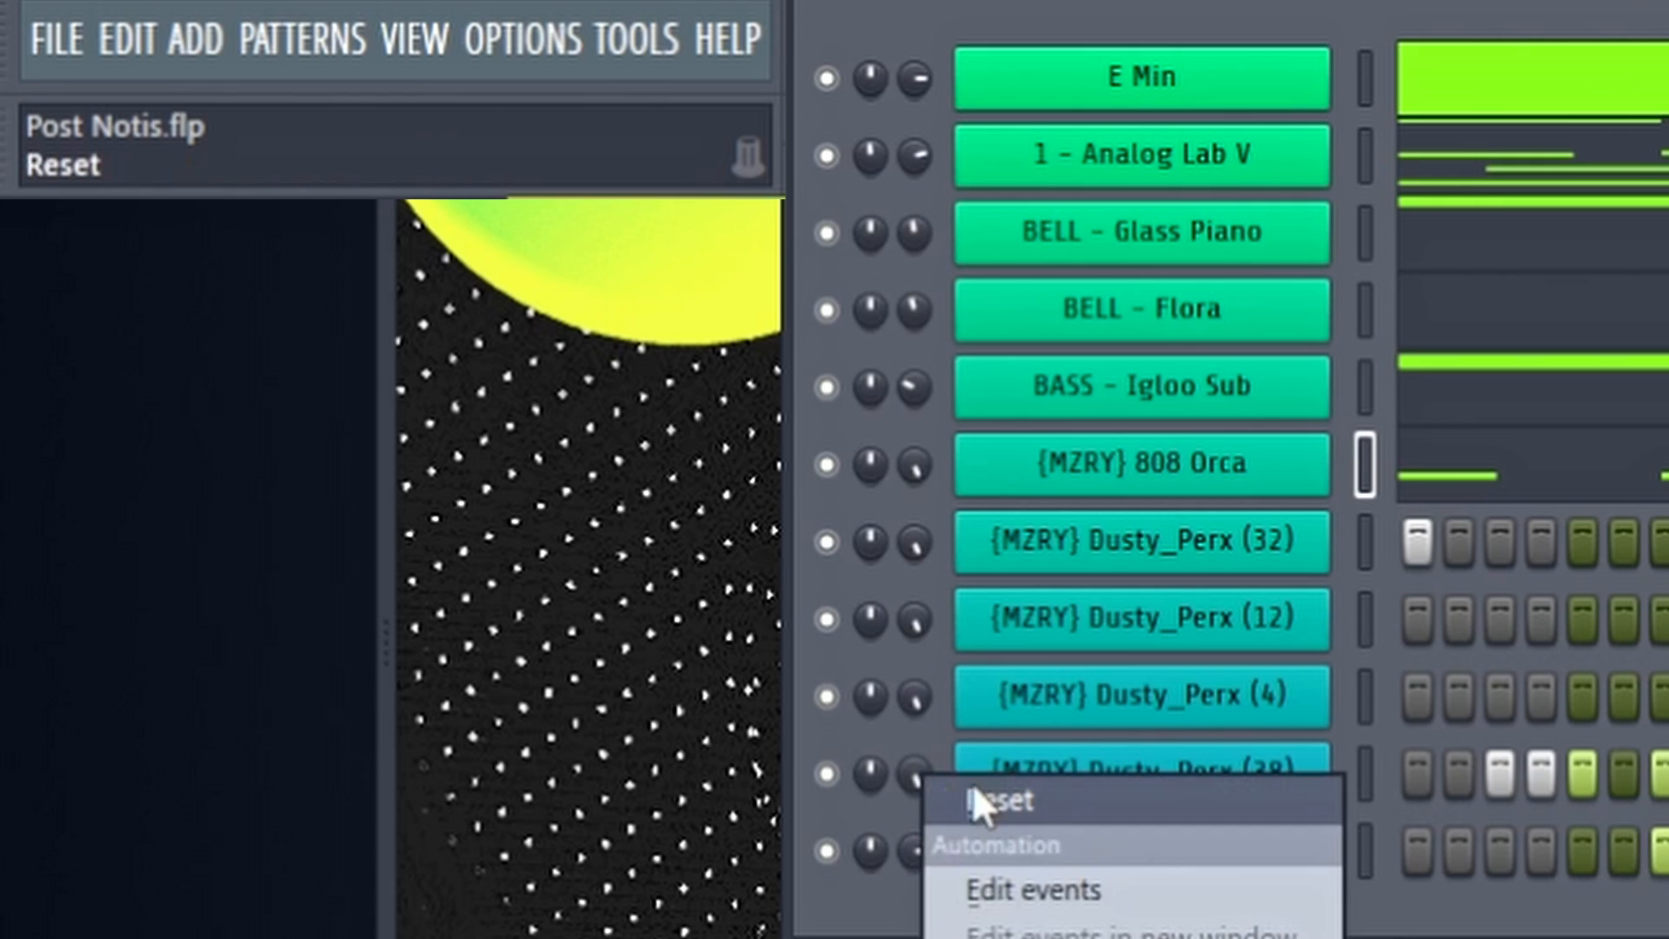
left_click(974, 797)
right_click(915, 701)
left_click(956, 727)
right_click(916, 620)
left_click(982, 648)
right_click(914, 548)
left_click(956, 583)
right_click(916, 478)
left_click(950, 506)
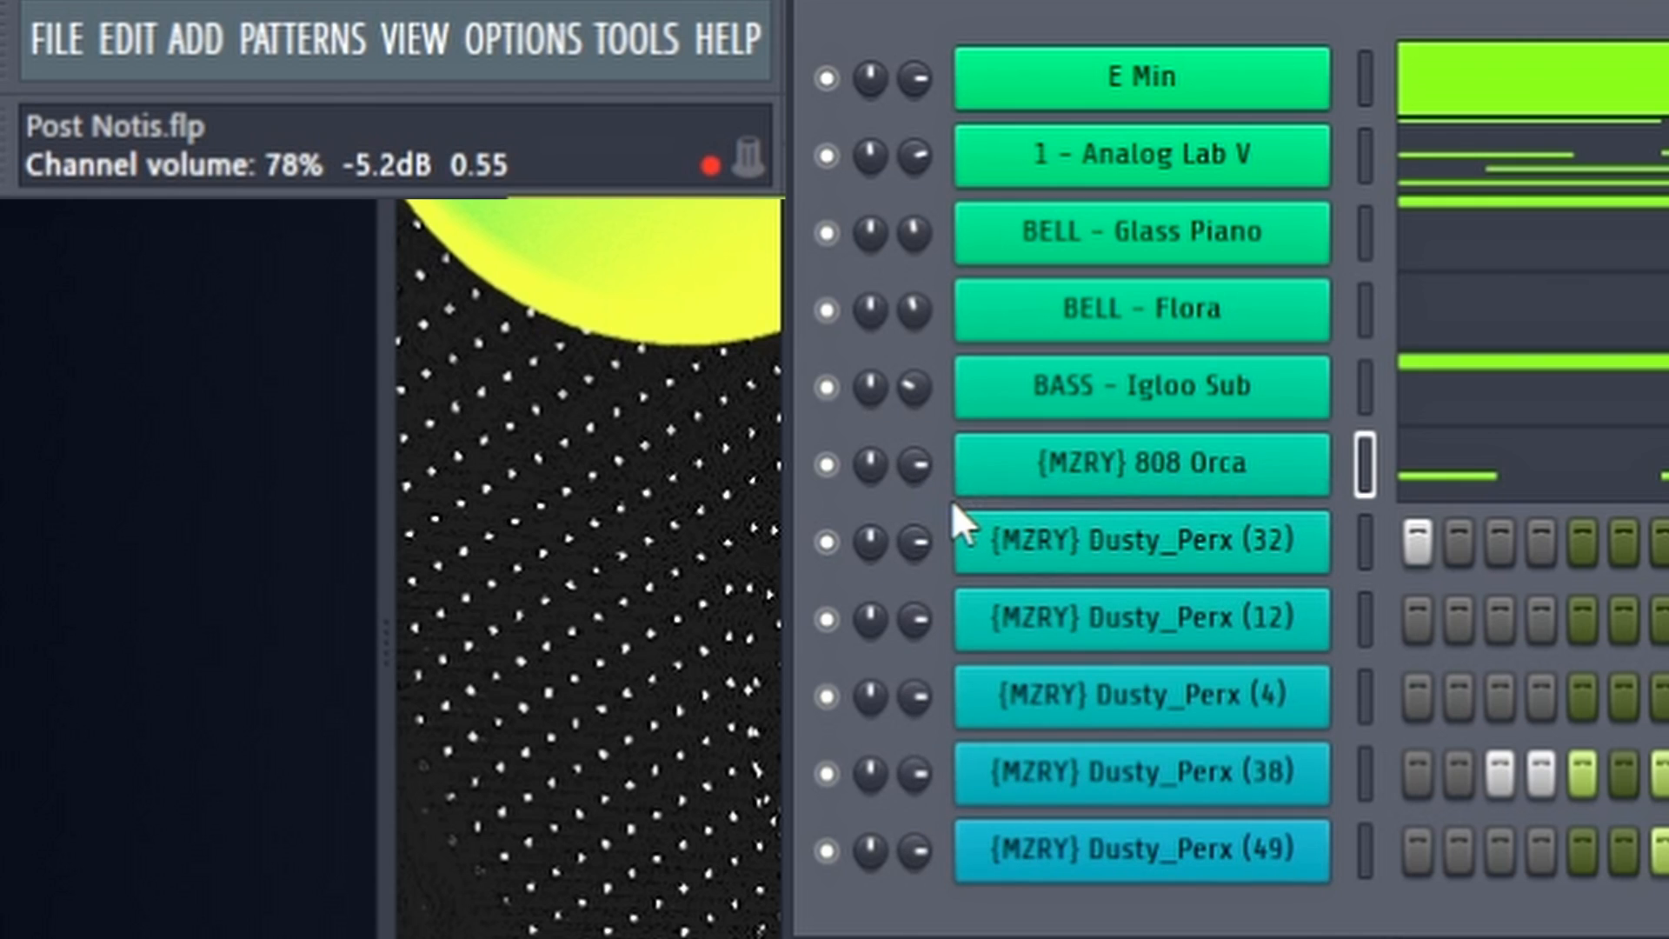
- Check the Dusty_Perx (32) sample settings, and raise that channel's volume while the pattern plays
left_click(1210, 536)
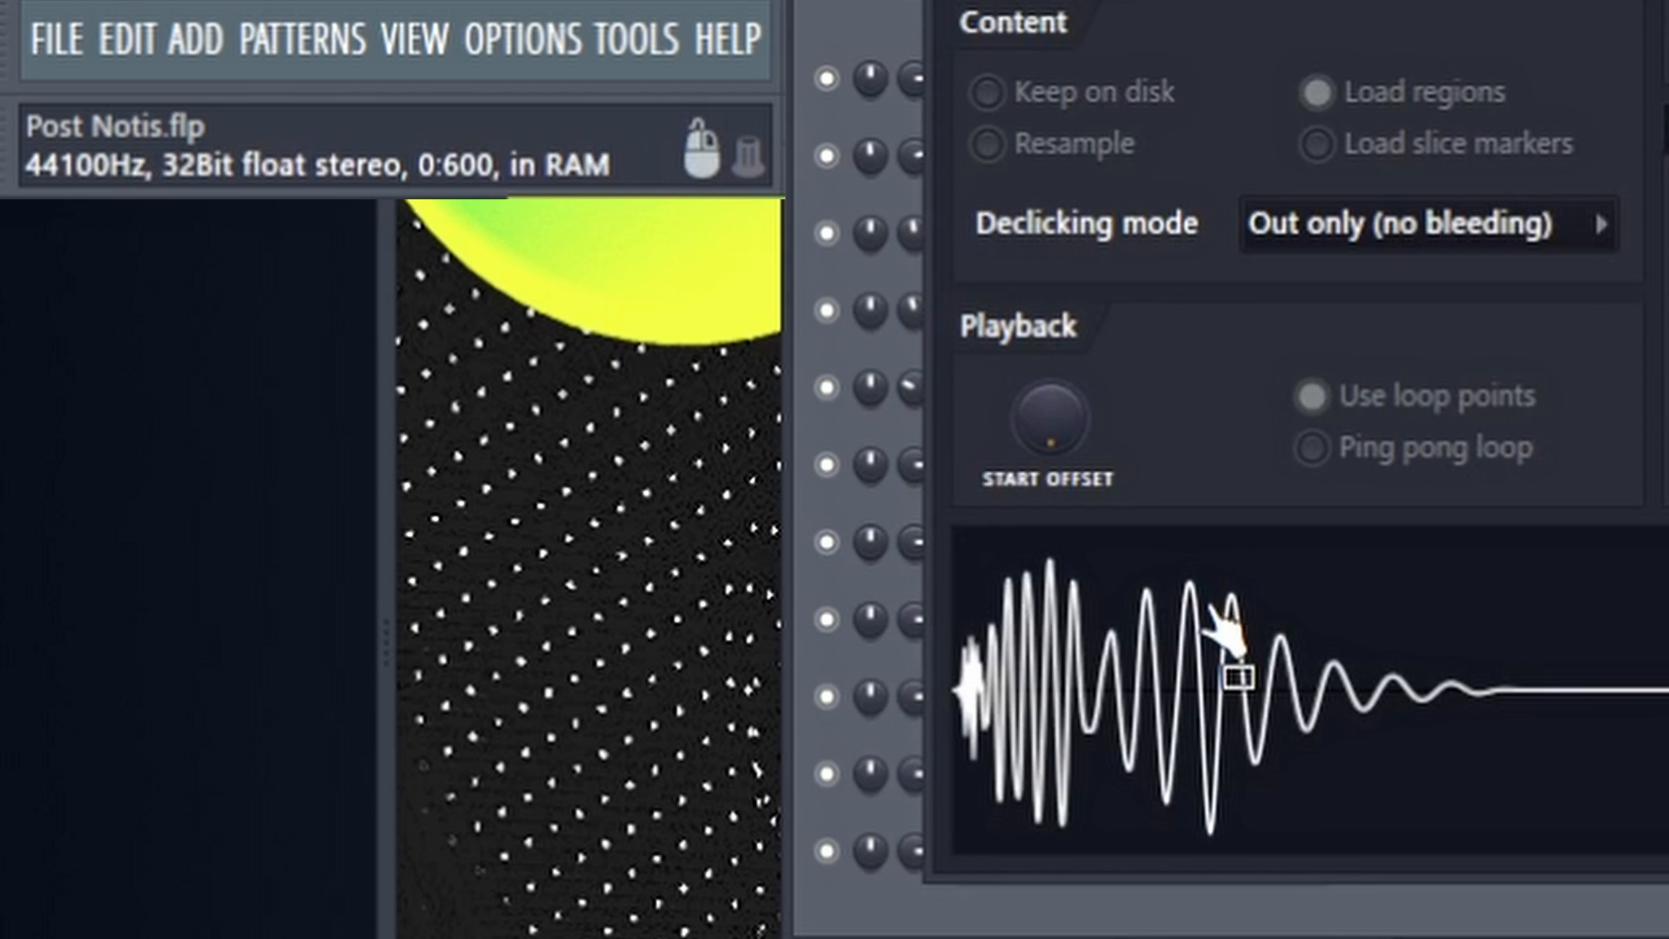
key("Escape")
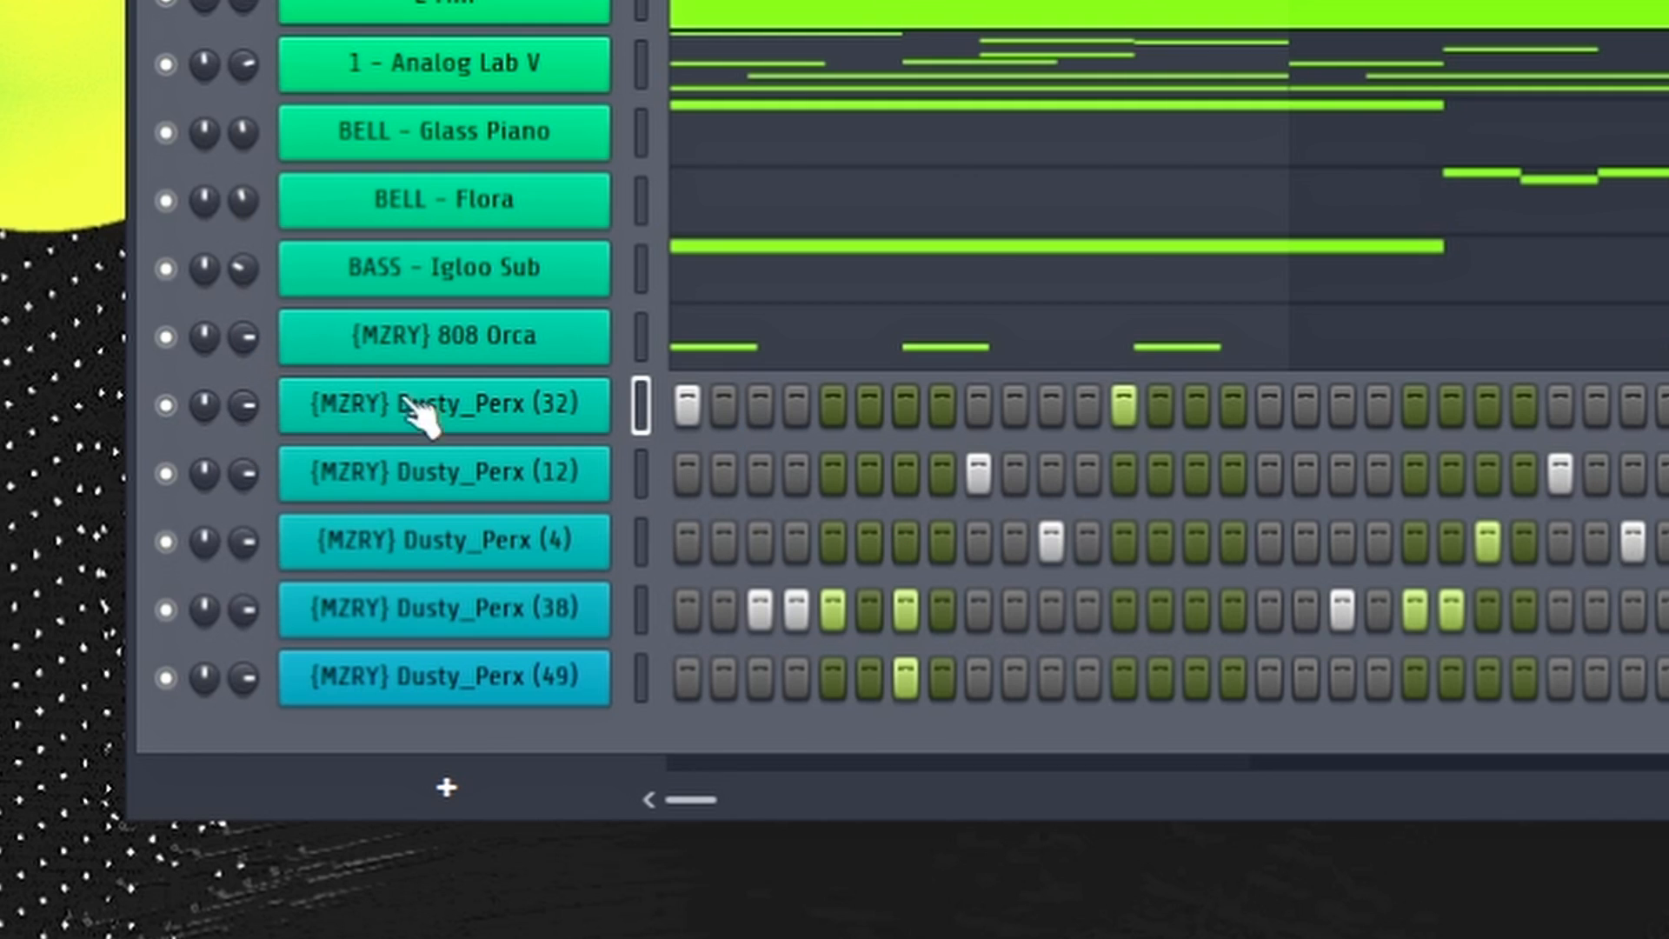
key("space")
left_click_drag(244, 405, 243, 344)
key("space")
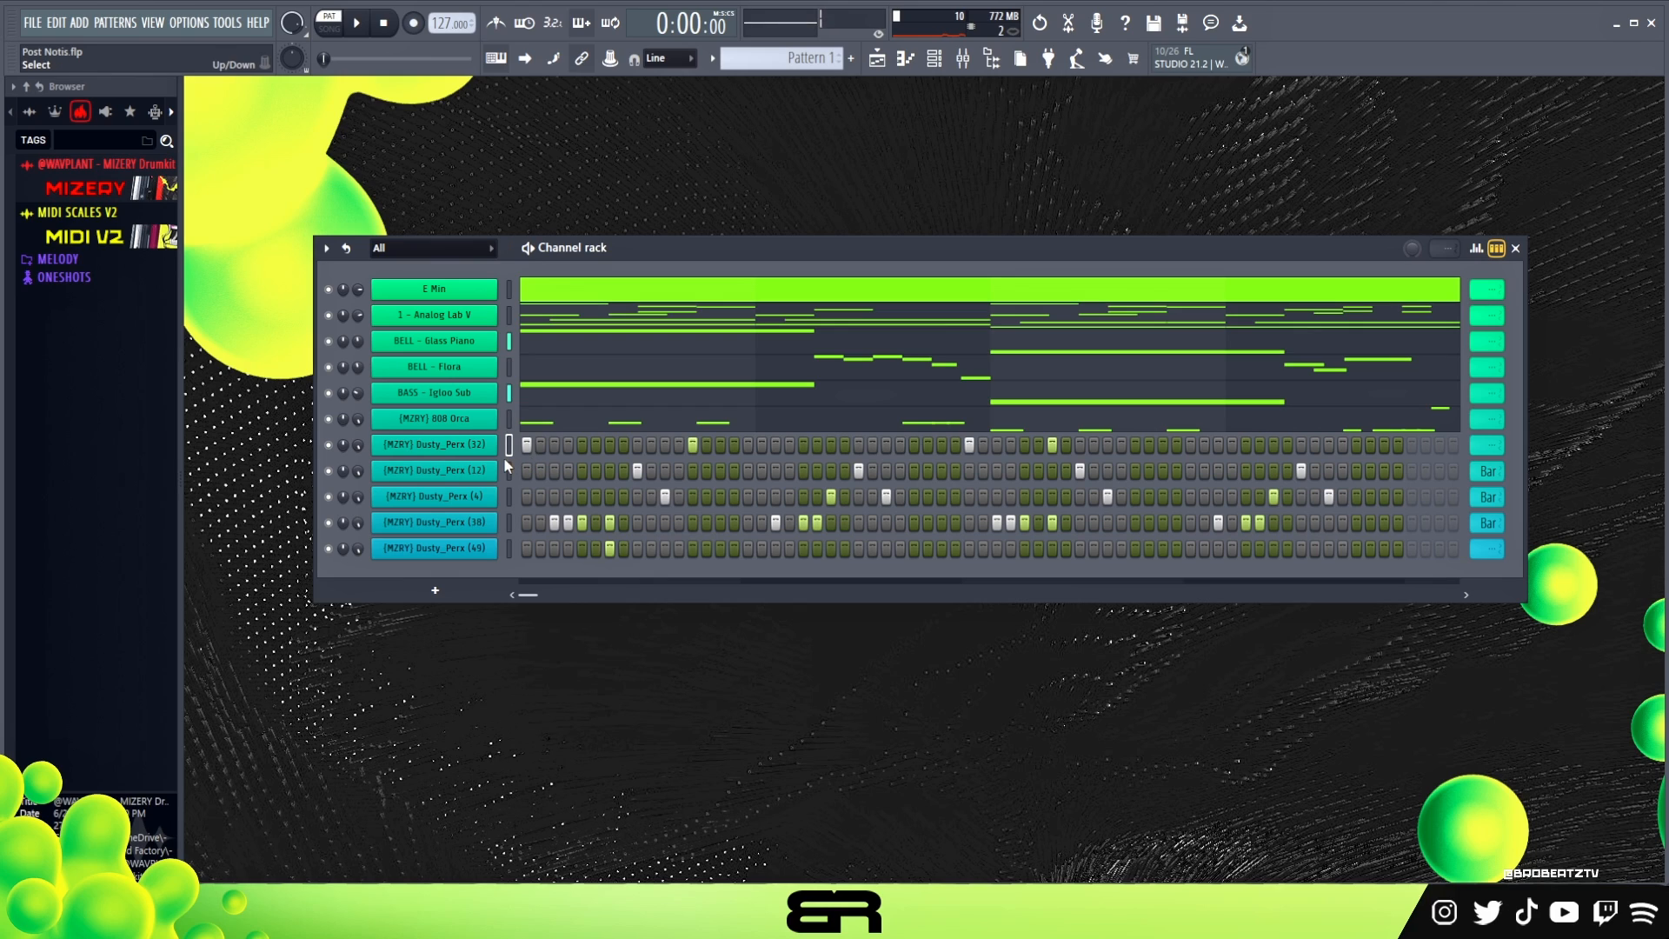
- Open the 808 Orca piano roll, enlarge the velocity lane and examine the velocities of the first three E5 notes
left_click(565, 422)
left_click_drag(258, 796, 324, 547)
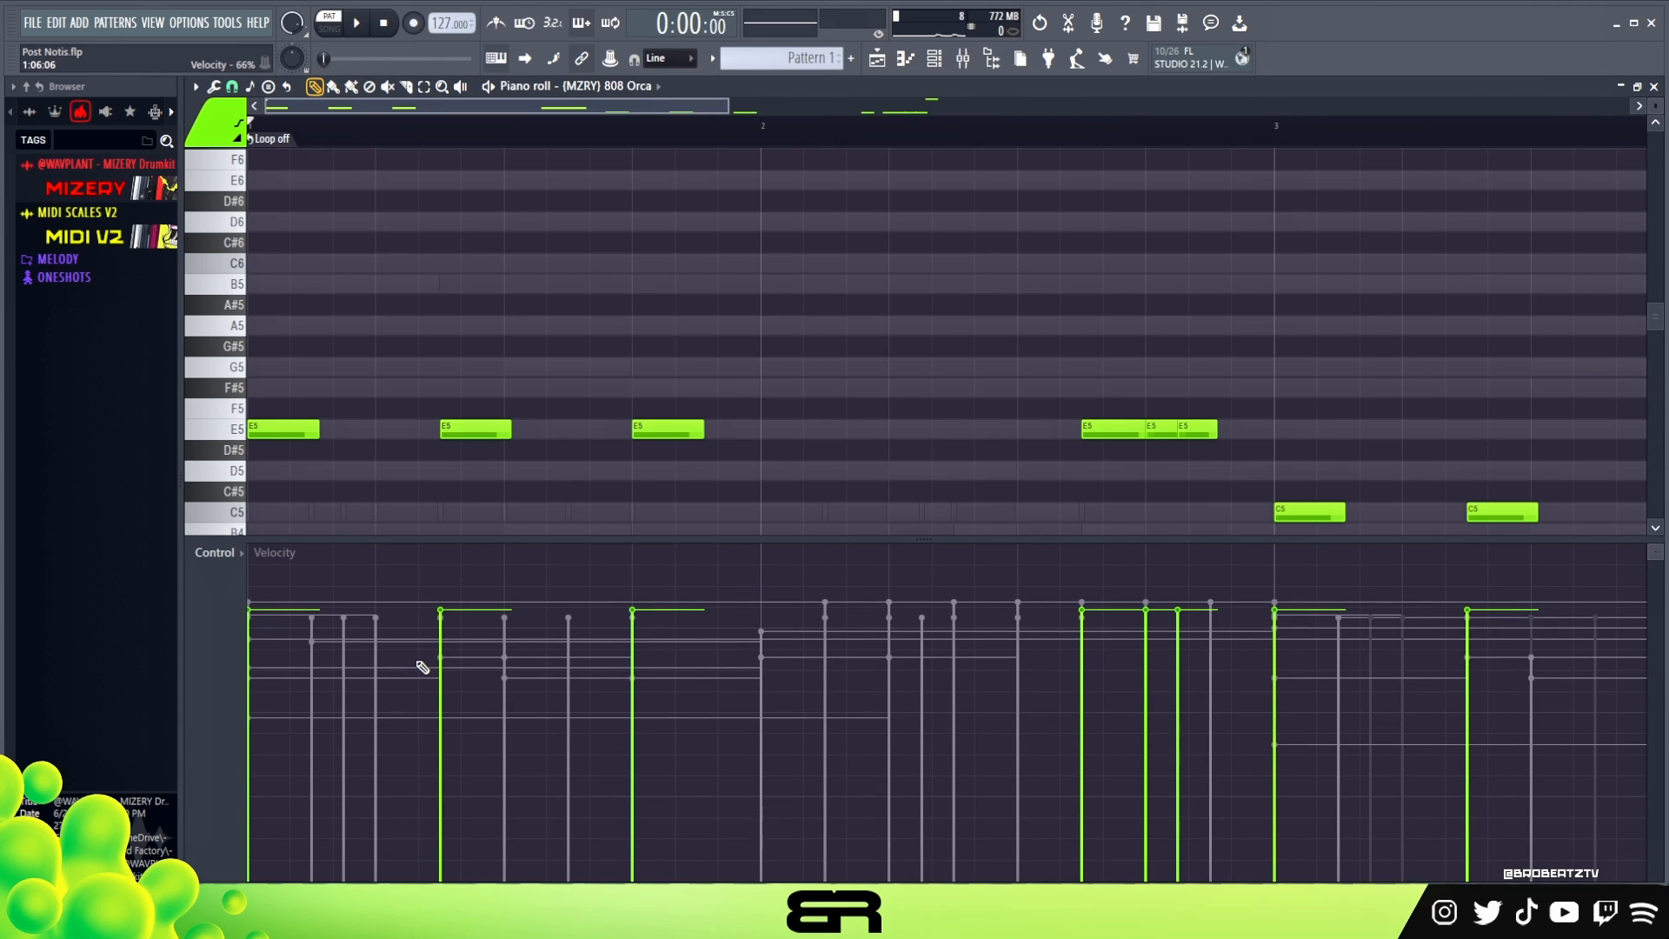
left_click_drag(743, 461, 246, 400)
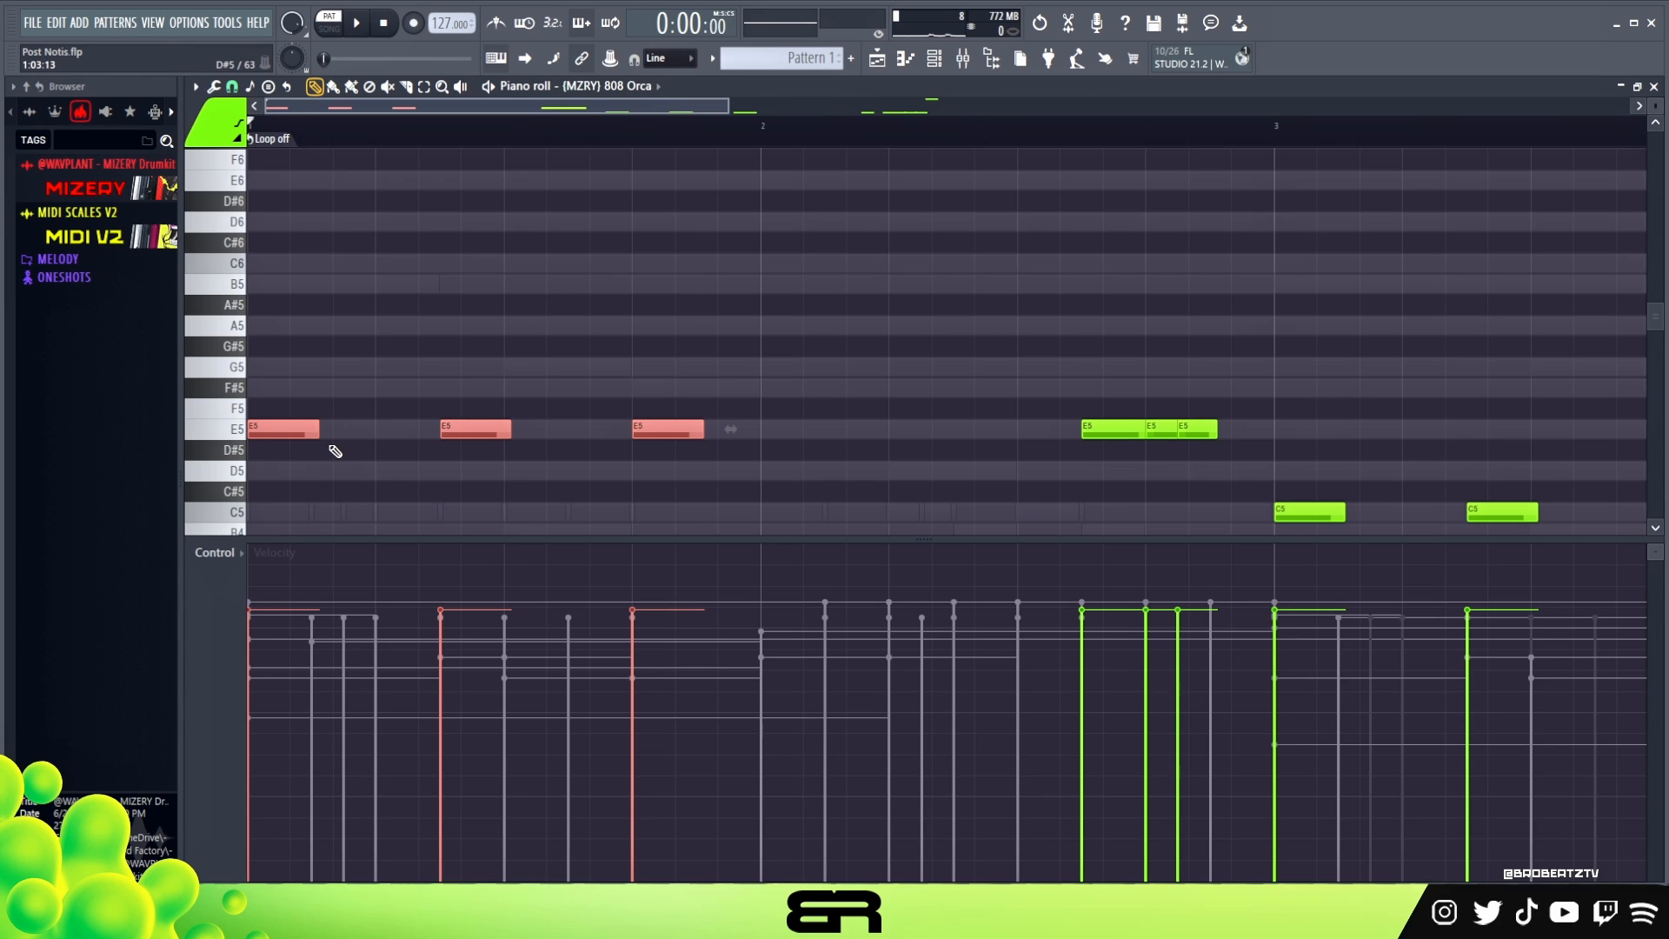
left_click(363, 473)
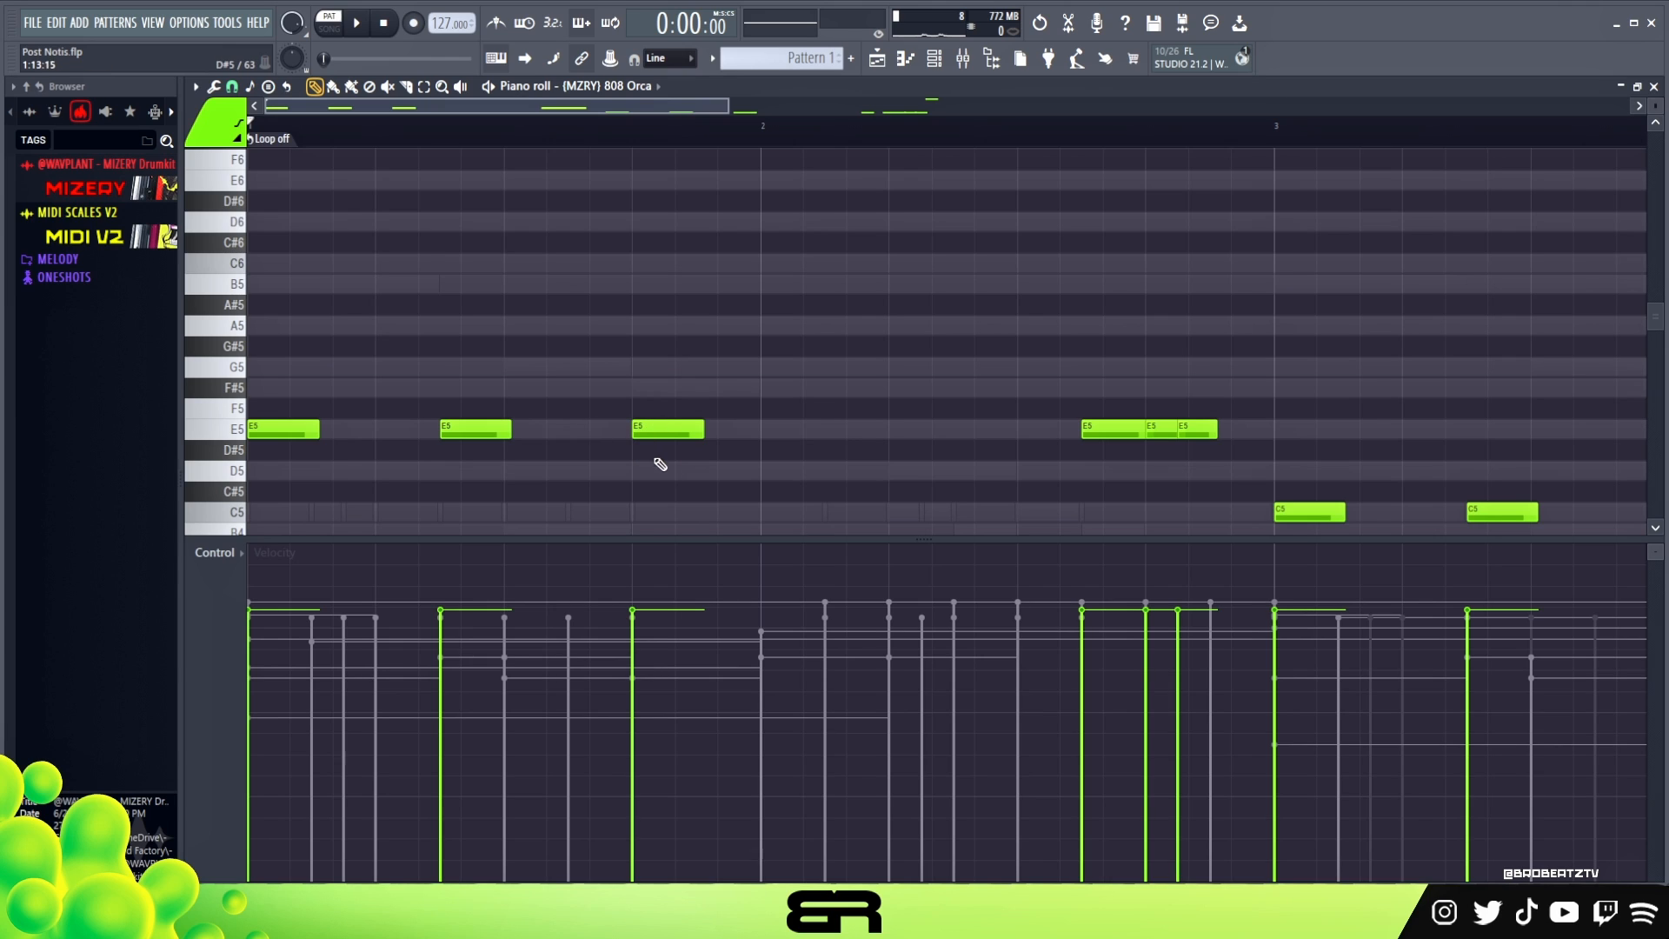
- Raise the Boost precomputed effect of the 808 Orca sample to 100% in its sampler settings
key("F6")
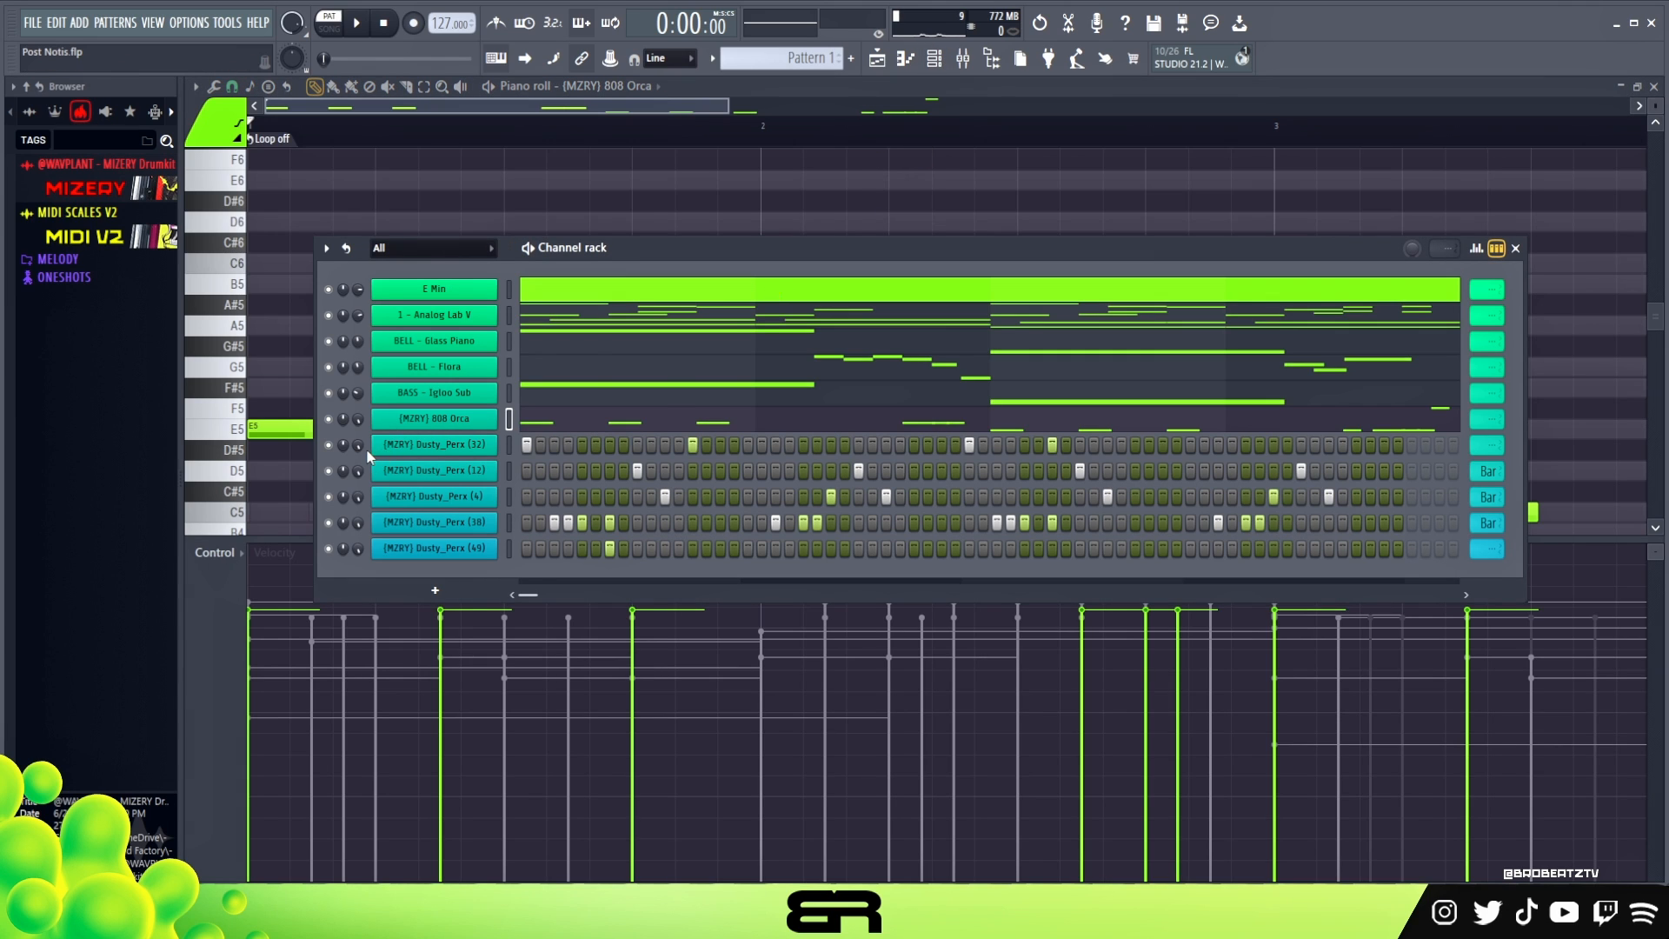
left_click(466, 426)
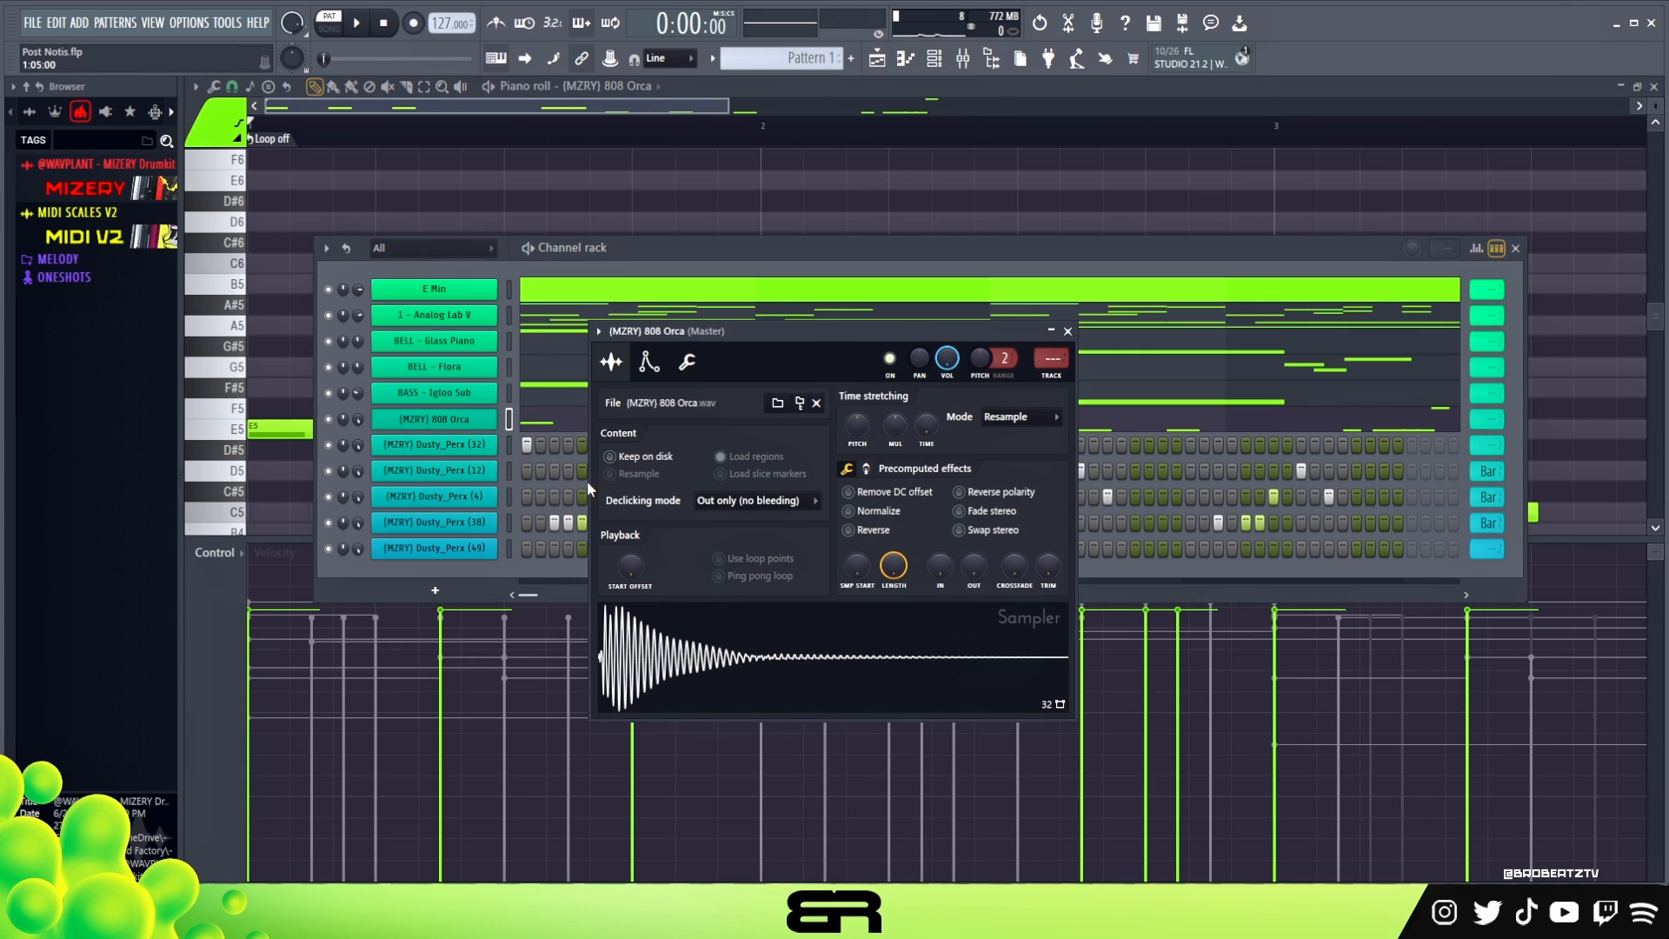
left_click_drag(803, 323, 728, 259)
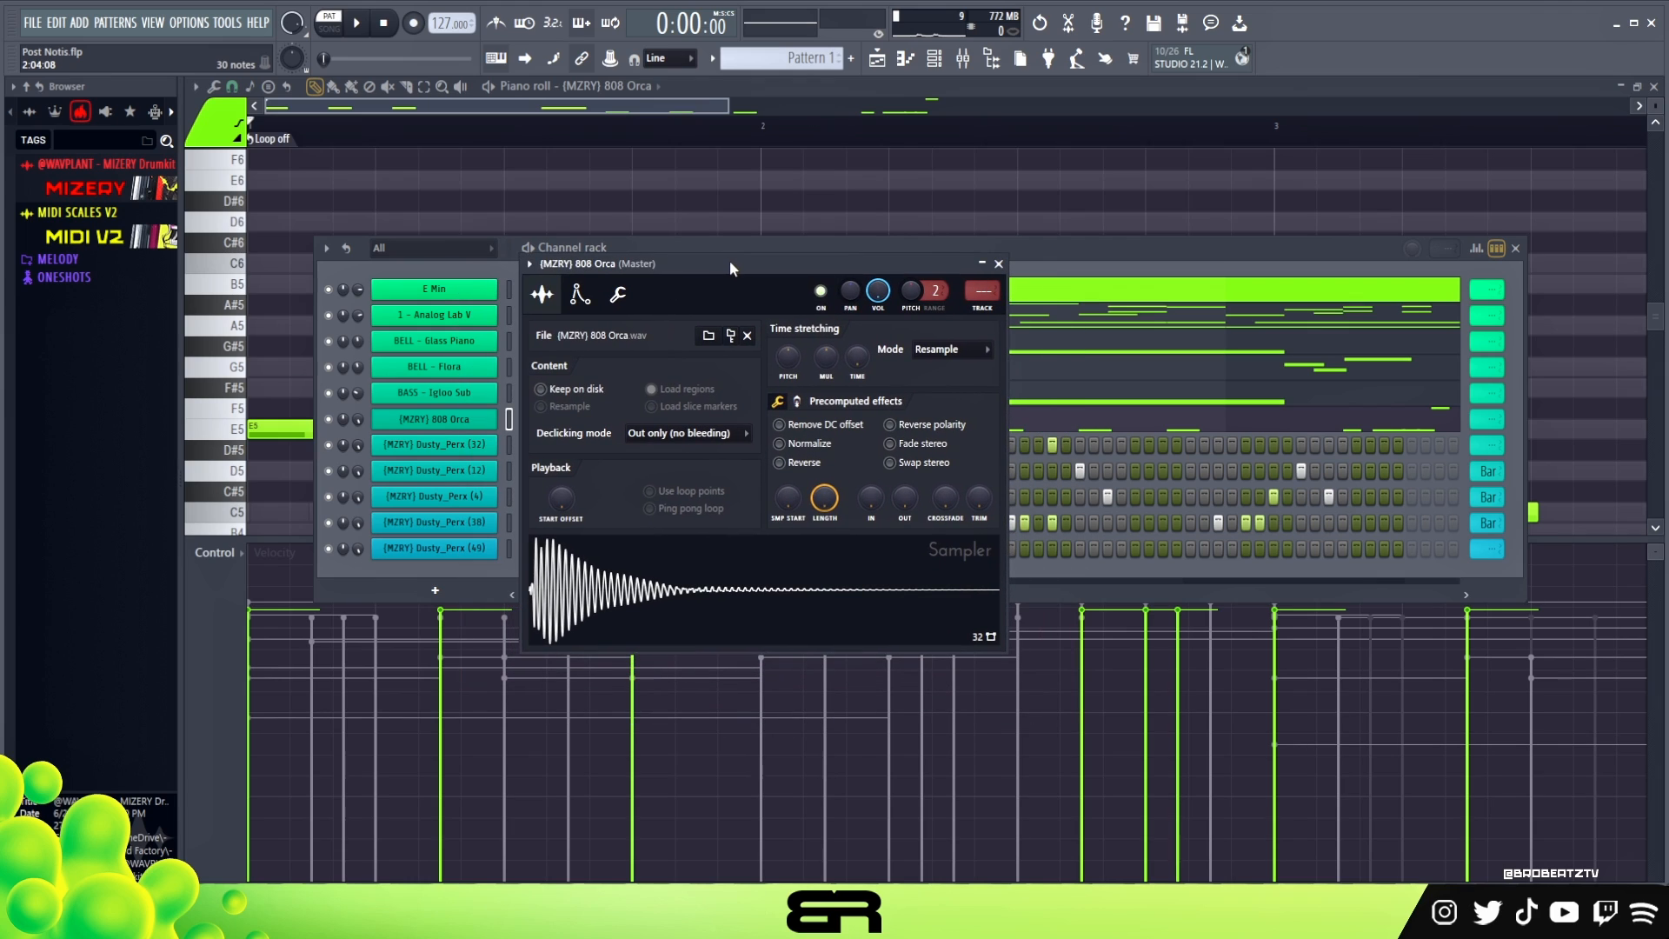
left_click(798, 401)
left_click_drag(789, 431, 790, 339)
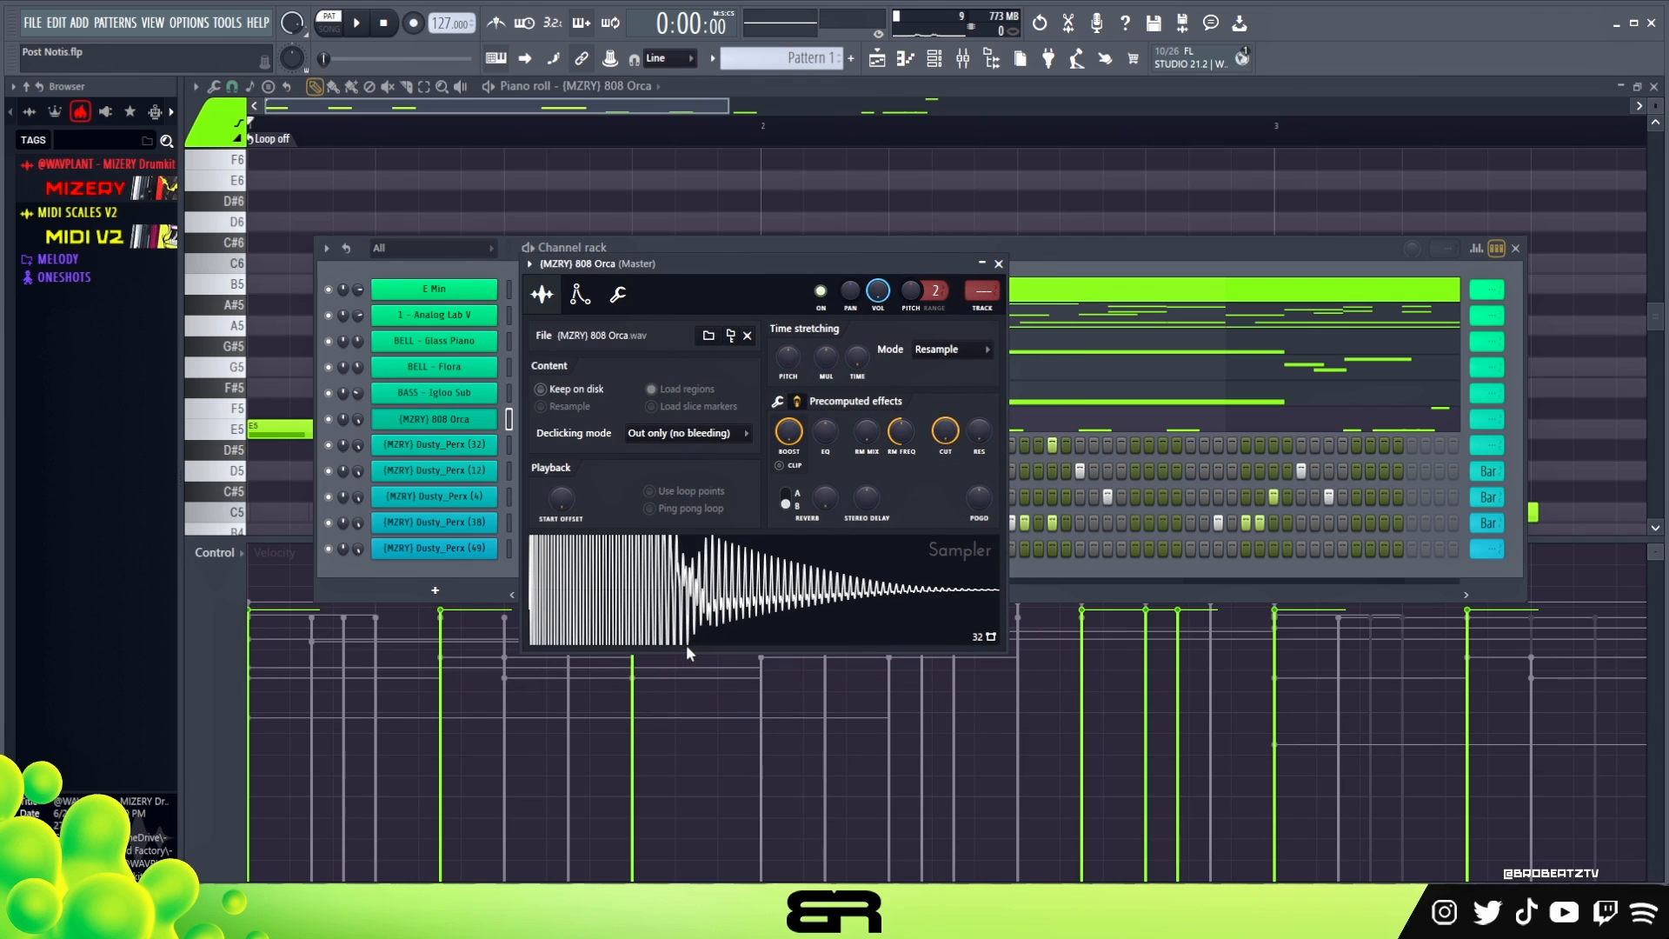
left_click(690, 637)
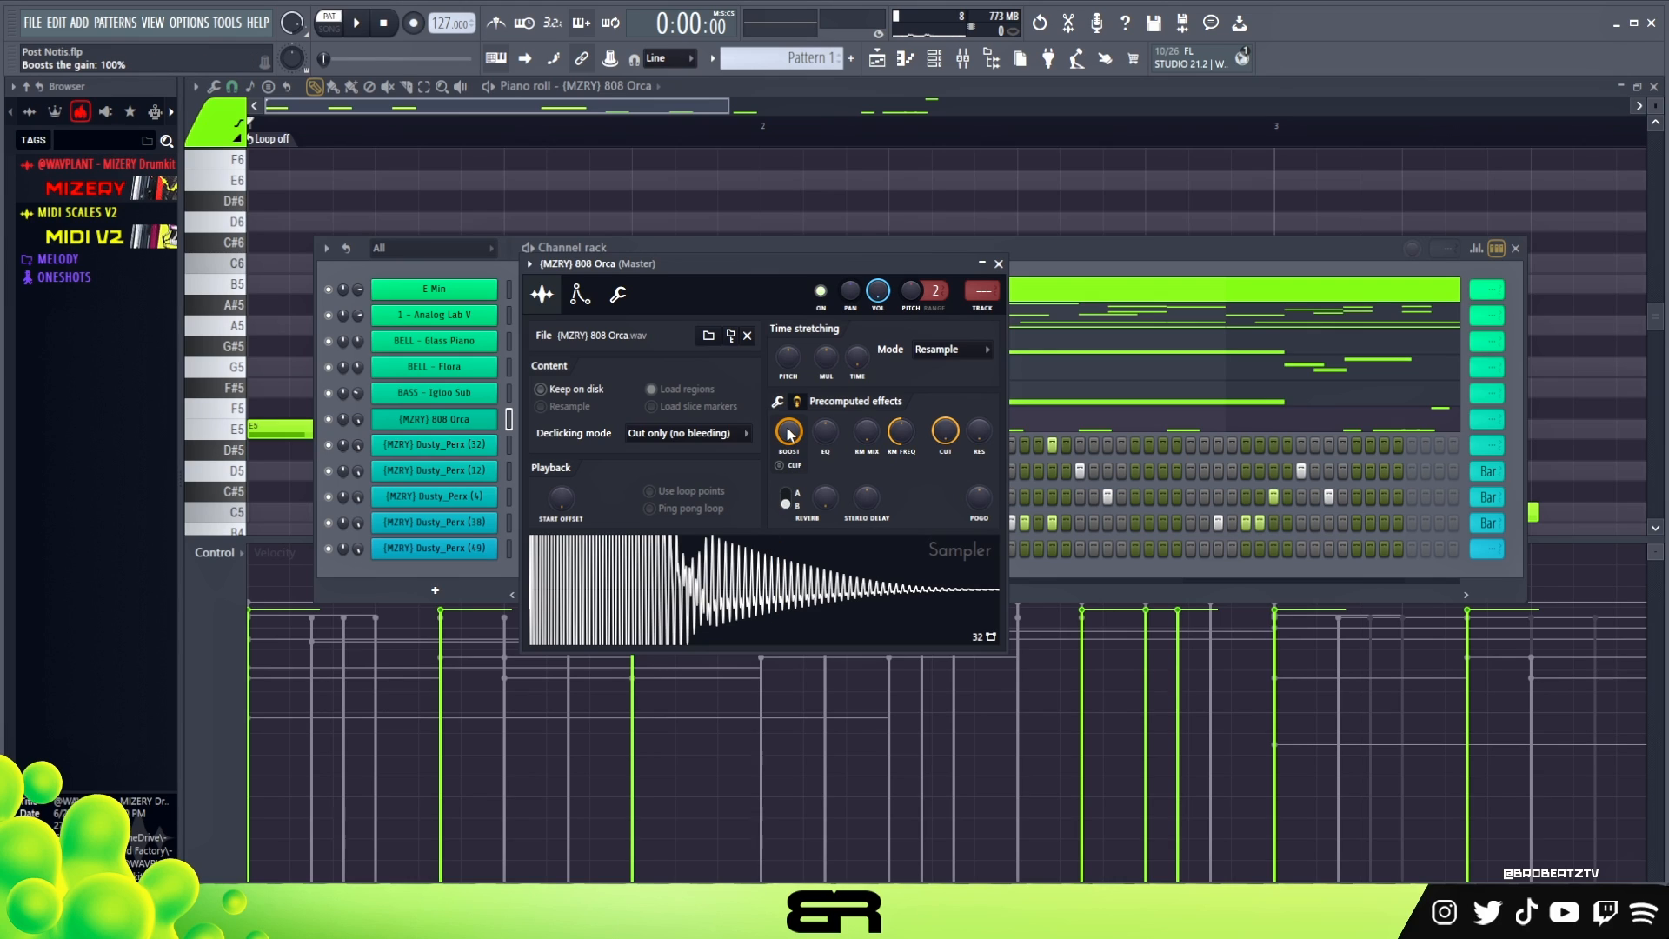
- Set the 808 Orca Boost effect to 0%, close its sampler settings and reposition the channel rack
left_click_drag(789, 432, 789, 487)
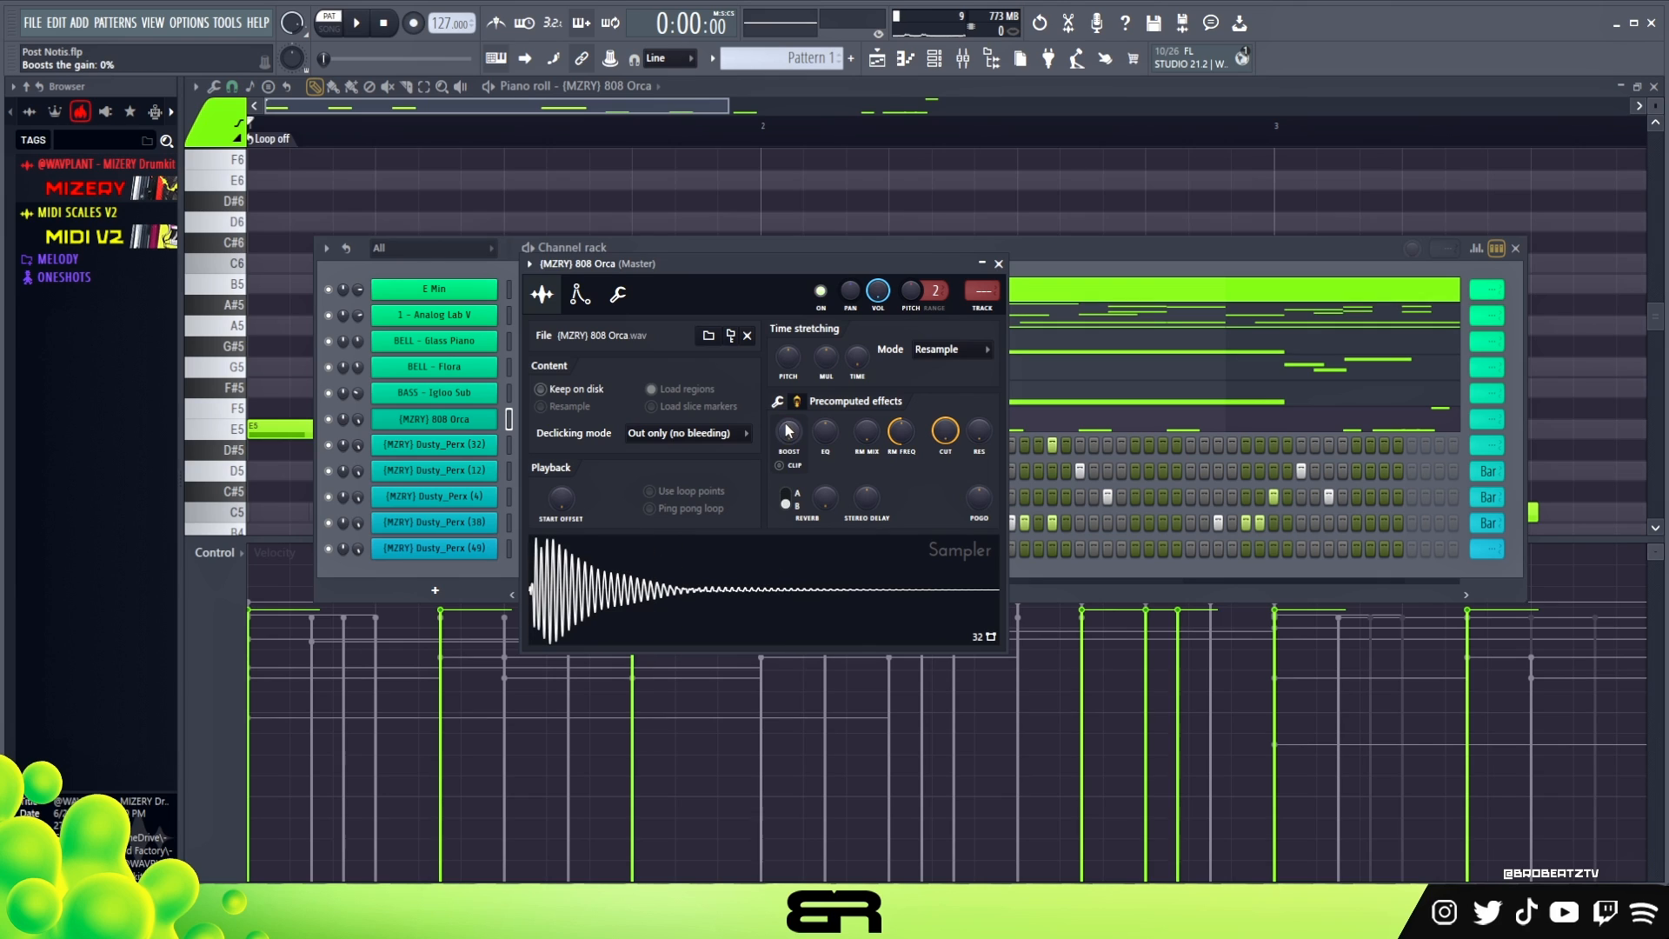
left_click(998, 264)
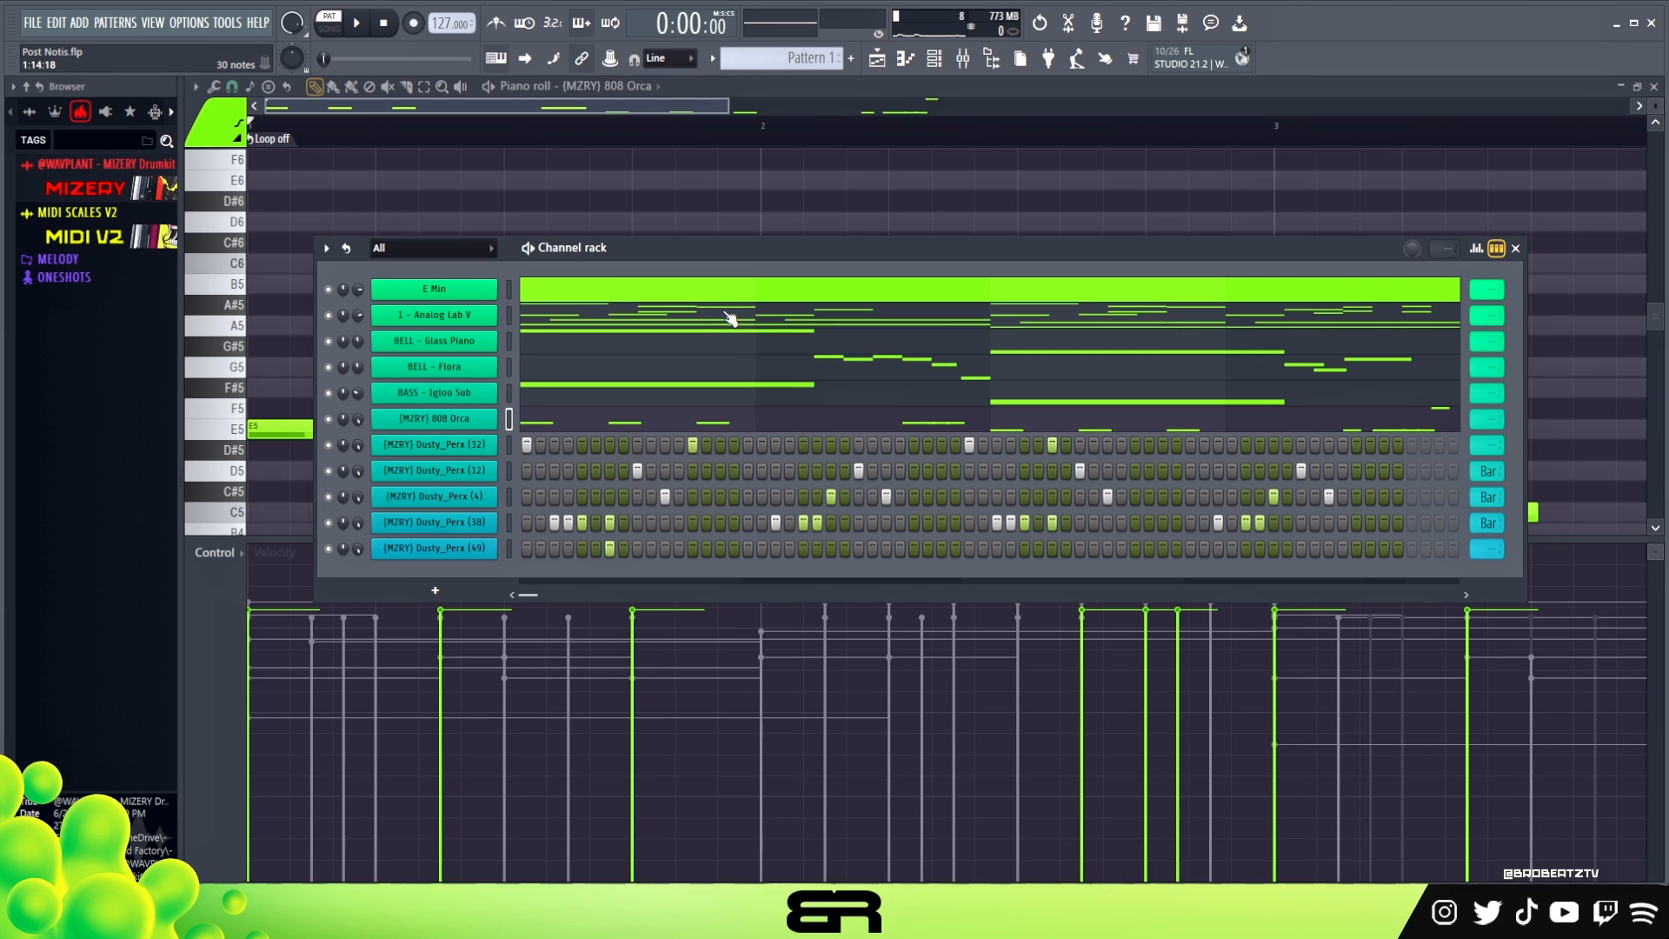
left_click_drag(712, 263, 678, 212)
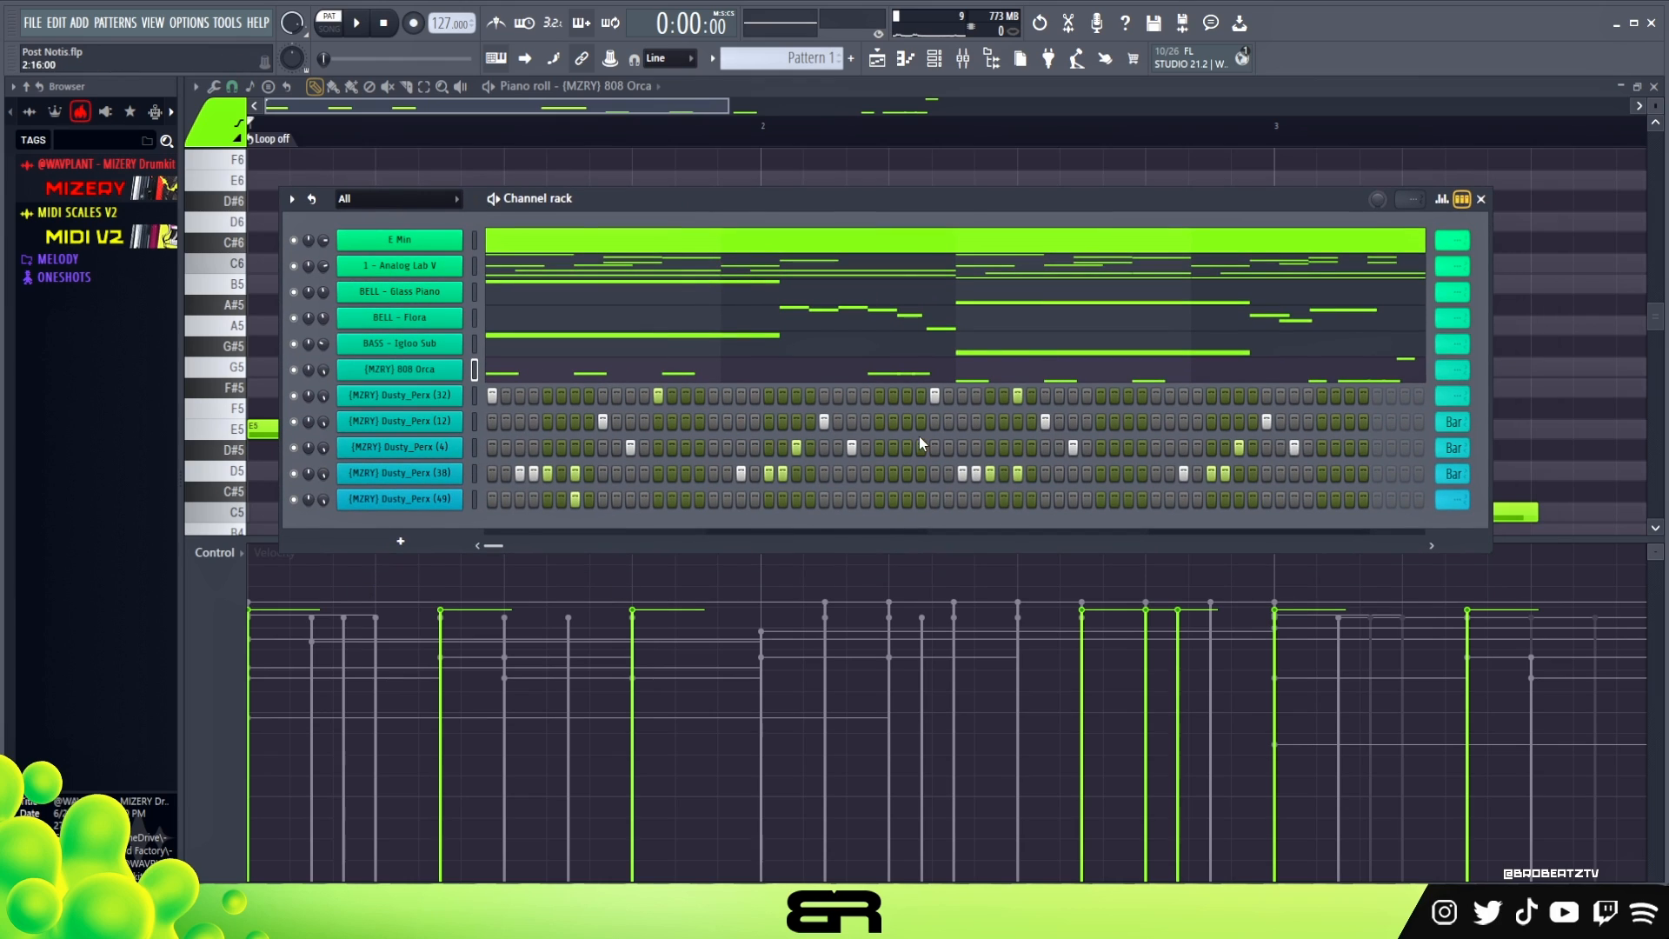